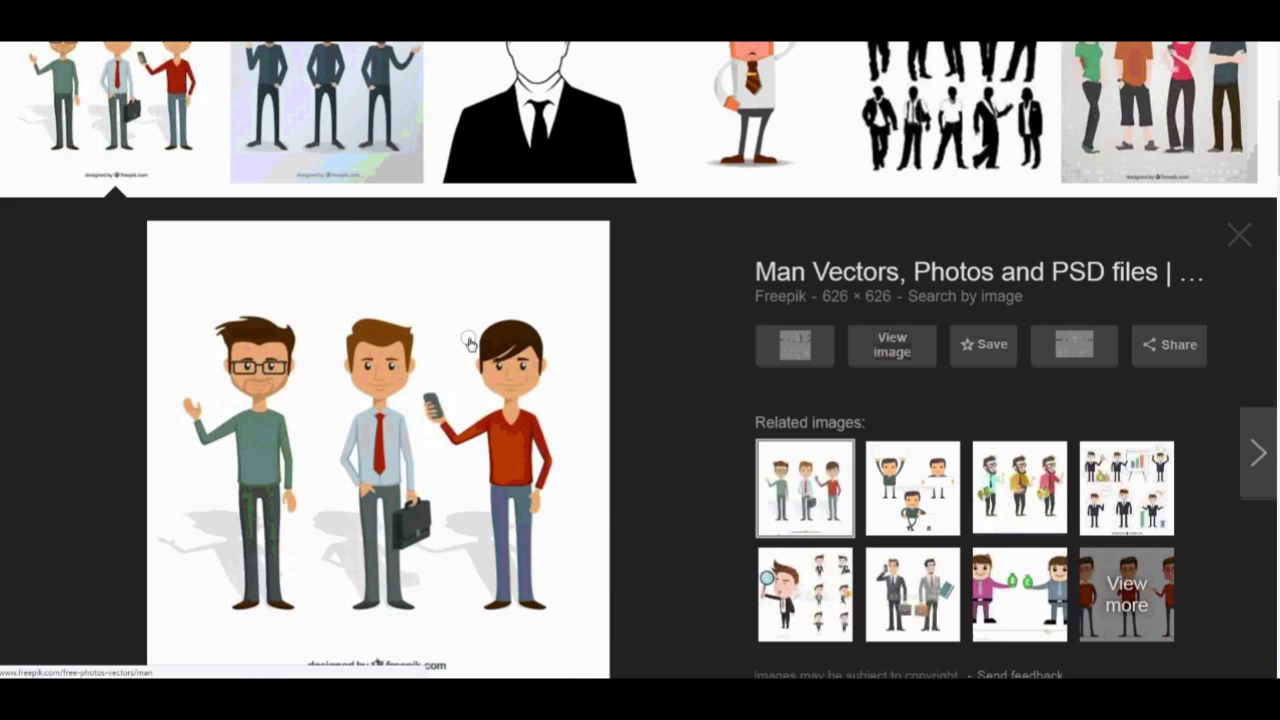
{"action": "right_click", "coordinate": [477, 318]}
{"action": "left_click", "coordinate": [510, 440]}
{"action": "left_click", "coordinate": [1002, 576]}
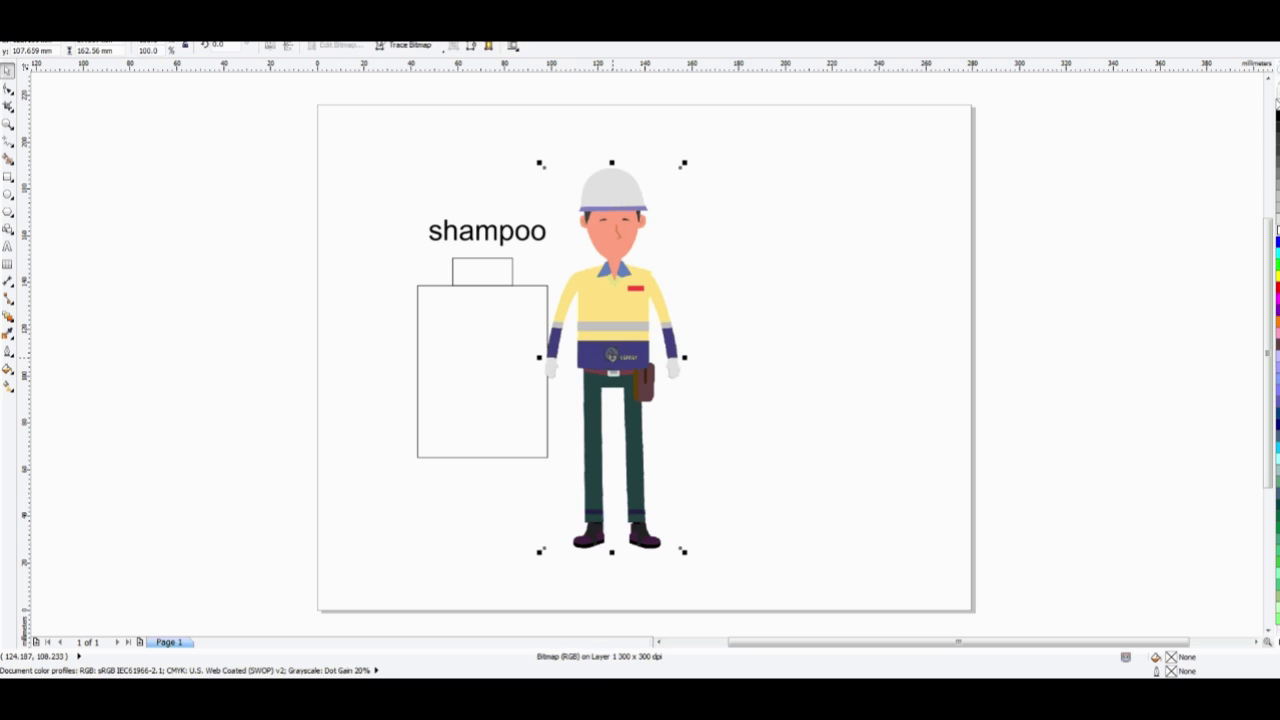
- Scale the worker figure down to about 106 mm tall, keeping it beside the shampoo bottle
{"action": "left_click", "coordinate": [610, 345]}
{"action": "left_click_drag", "start_coordinate": [736, 162], "coordinate": [712, 227]}
{"action": "left_click_drag", "start_coordinate": [664, 355], "coordinate": [631, 351]}
{"action": "left_click", "coordinate": [877, 271]}
- Move the worker figure slightly up and closer to the shampoo bottle
{"action": "left_click", "coordinate": [8, 124]}
{"action": "left_click_drag", "start_coordinate": [243, 177], "coordinate": [793, 558]}
{"action": "left_click_drag", "start_coordinate": [414, 78], "coordinate": [1084, 578]}
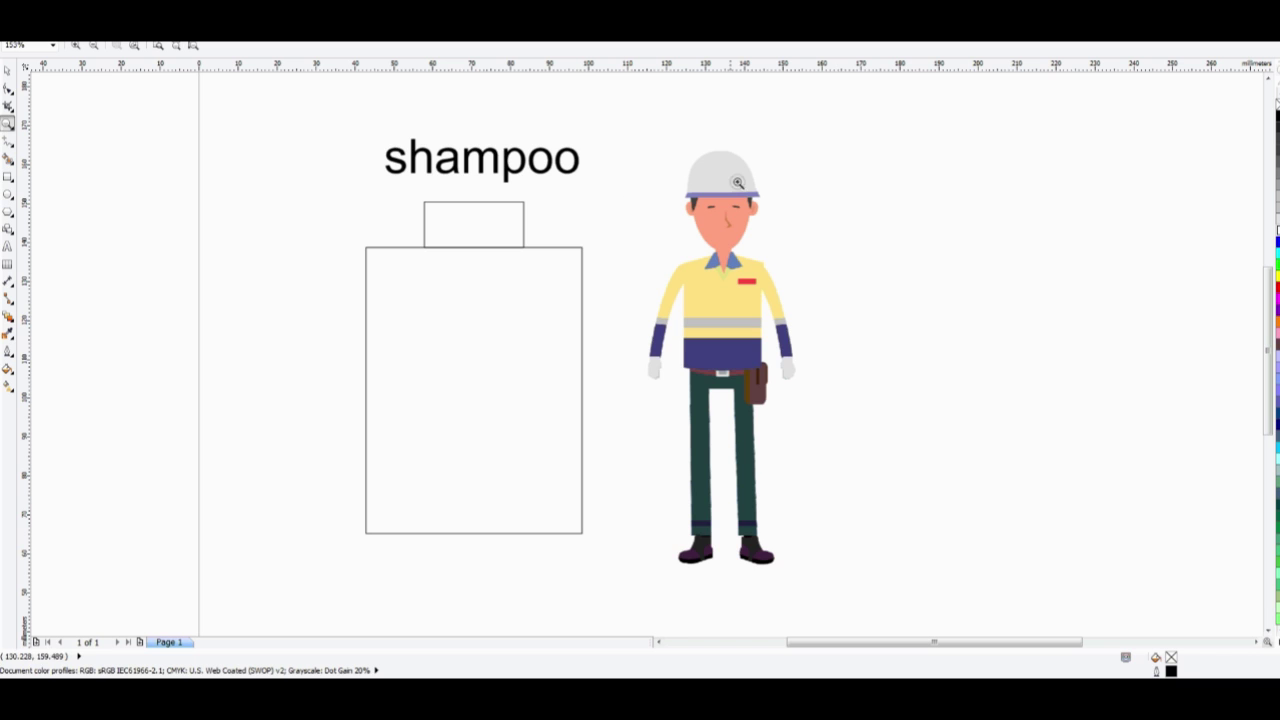
{"action": "left_click", "coordinate": [6, 72]}
{"action": "left_click", "coordinate": [725, 216]}
{"action": "mouse_move", "coordinate": [718, 275]}
{"action": "left_mouse_down"}
{"action": "mouse_move", "coordinate": [741, 273]}
{"action": "mouse_move", "coordinate": [707, 284]}
{"action": "mouse_move", "coordinate": [696, 274]}
{"action": "mouse_move", "coordinate": [714, 271]}
{"action": "mouse_move", "coordinate": [694, 274]}
{"action": "left_mouse_up"}
{"action": "left_click", "coordinate": [884, 257]}
{"action": "left_click", "coordinate": [697, 275]}
{"action": "left_click", "coordinate": [837, 264]}
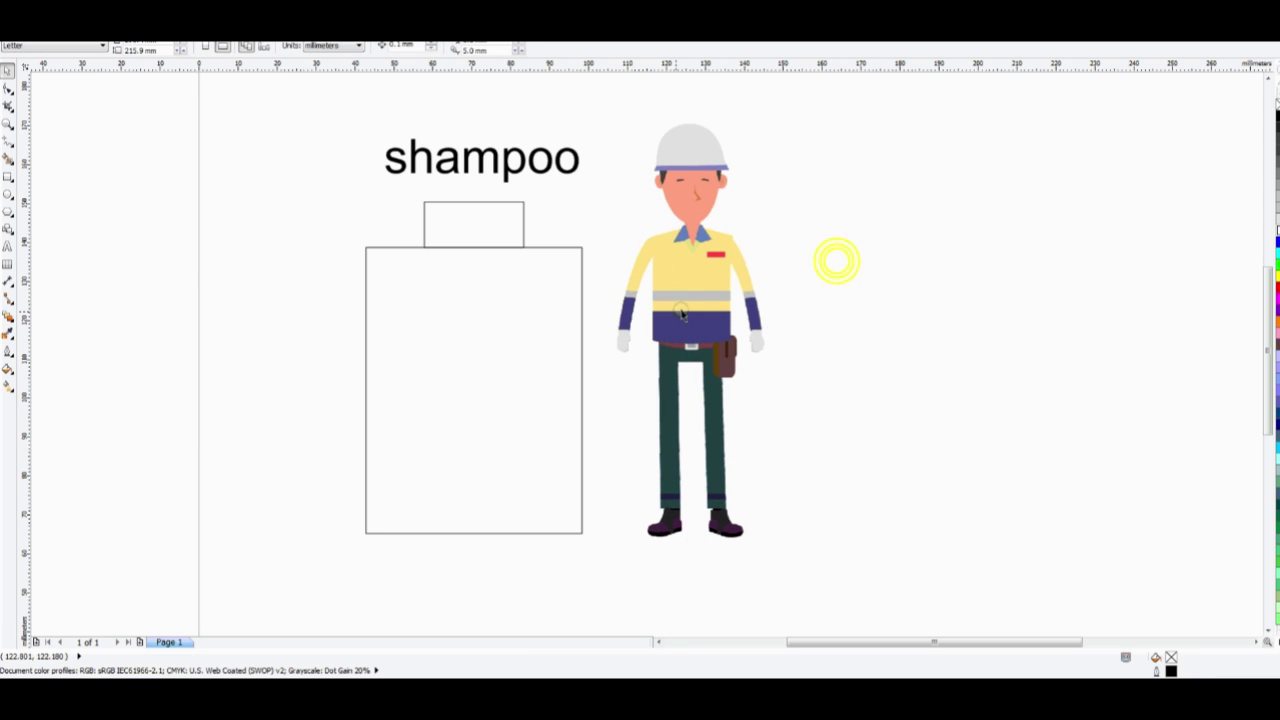
- Move the worker figure away from the bottle outline and slightly down
{"action": "left_click", "coordinate": [946, 238]}
{"action": "left_click", "coordinate": [7, 121]}
{"action": "left_click_drag", "start_coordinate": [855, 116], "coordinate": [609, 591]}
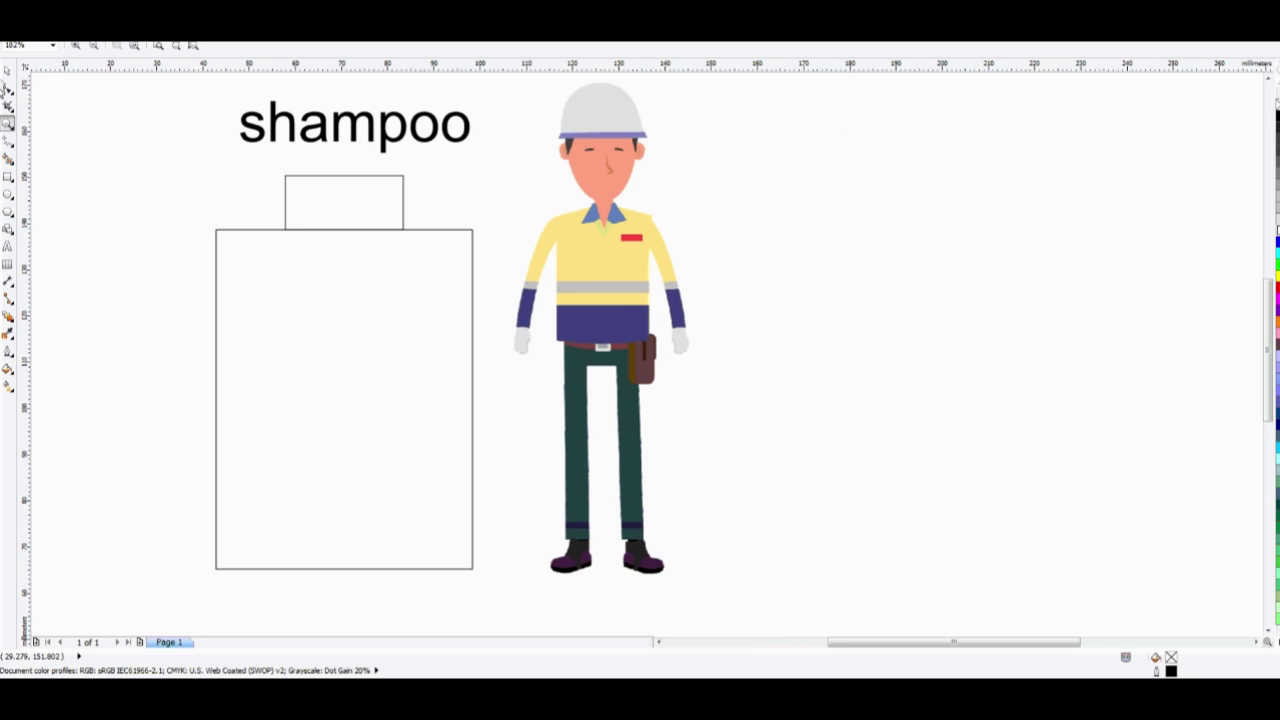
{"action": "left_click", "coordinate": [7, 70]}
{"action": "left_click", "coordinate": [625, 261]}
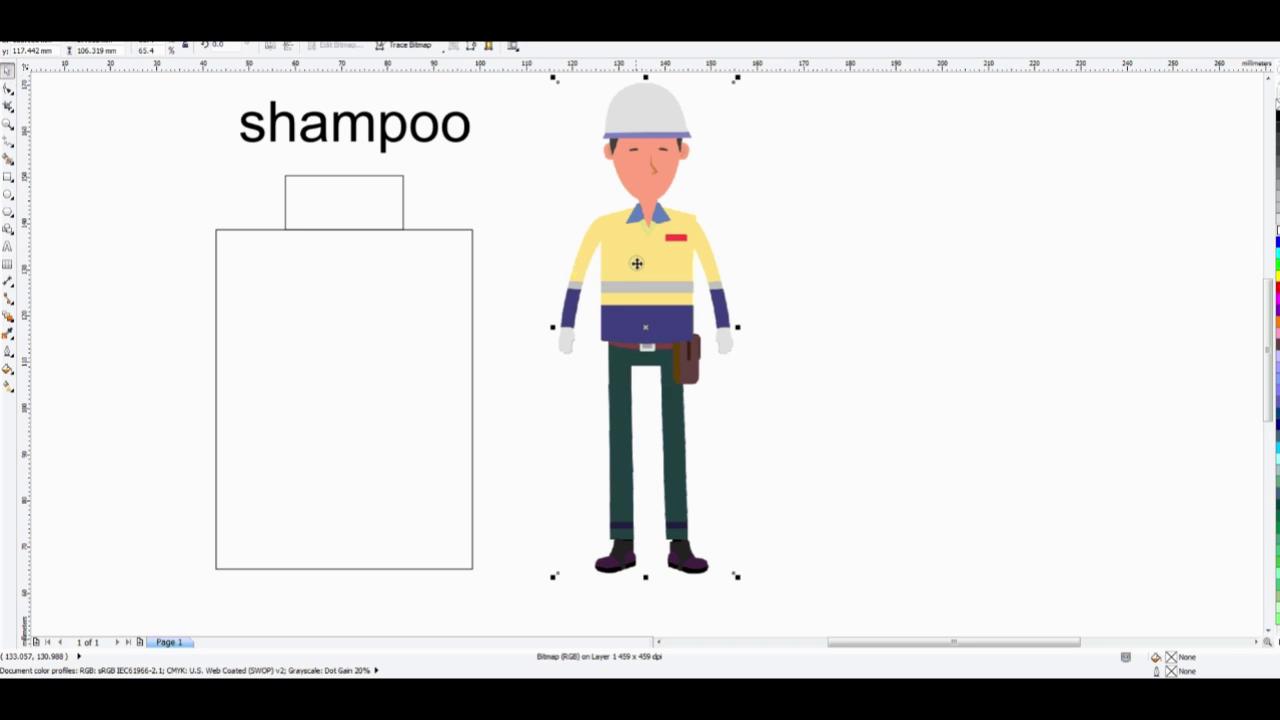
{"action": "left_click", "coordinate": [851, 209]}
{"action": "left_click_drag", "start_coordinate": [640, 244], "coordinate": [646, 270]}
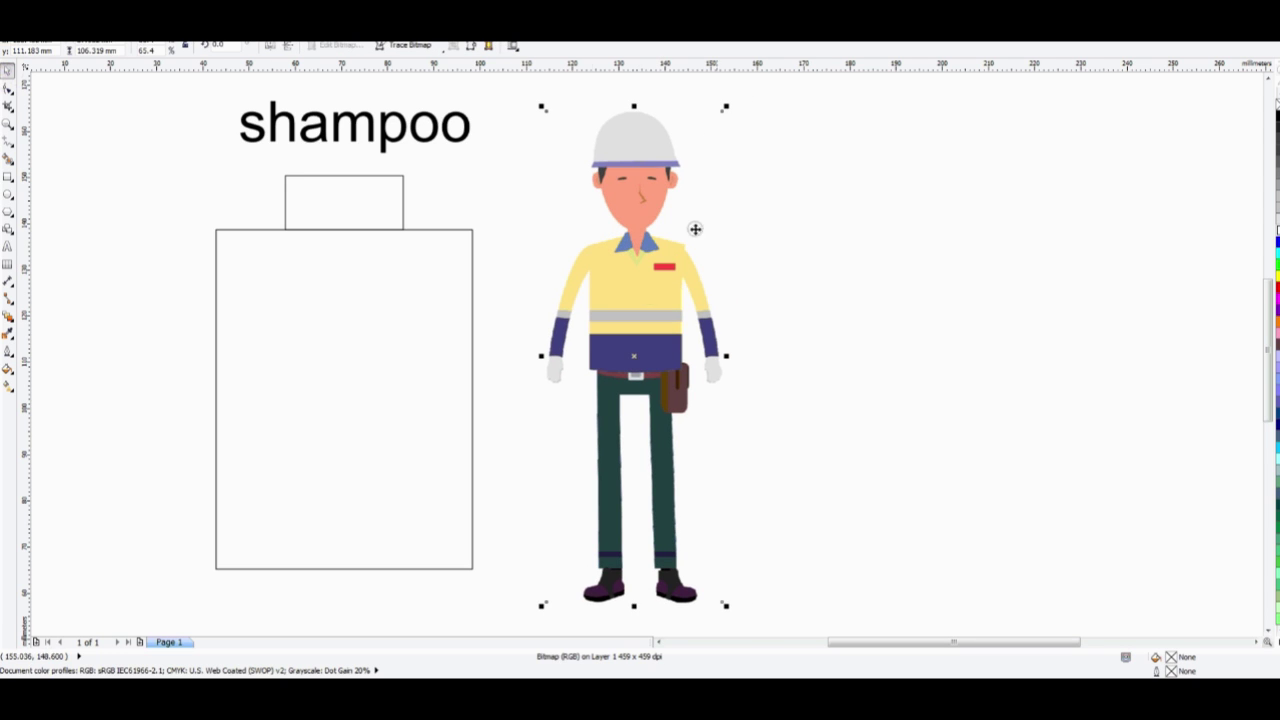
{"action": "left_click", "coordinate": [849, 214]}
- Draw a near-square rectangle about 30 mm tall in the empty area beside the worker, opposite the bottle
{"action": "left_click", "coordinate": [7, 177]}
{"action": "mouse_move", "coordinate": [807, 242]}
{"action": "left_mouse_down"}
{"action": "mouse_move", "coordinate": [834, 331]}
{"action": "mouse_move", "coordinate": [948, 379]}
{"action": "mouse_move", "coordinate": [935, 381]}
{"action": "left_mouse_up"}
{"action": "left_click", "coordinate": [7, 72]}
{"action": "scroll", "coordinate": [479, 490], "scroll_direction": "down", "scroll_amount": 1}
{"action": "left_click", "coordinate": [860, 364]}
{"action": "scroll", "coordinate": [733, 399], "scroll_direction": "up", "scroll_amount": 1}
- Reposition the rectangle and duplicate it twice to form a horizontal row of three
{"action": "left_click", "coordinate": [685, 384]}
{"action": "left_click_drag", "start_coordinate": [598, 426], "coordinate": [612, 328]}
{"action": "left_click_drag", "start_coordinate": [678, 300], "coordinate": [714, 341]}
{"action": "left_click_drag", "start_coordinate": [697, 347], "coordinate": [958, 402]}
{"action": "right_click", "coordinate": [817, 377]}
{"action": "right_click", "coordinate": [958, 402]}
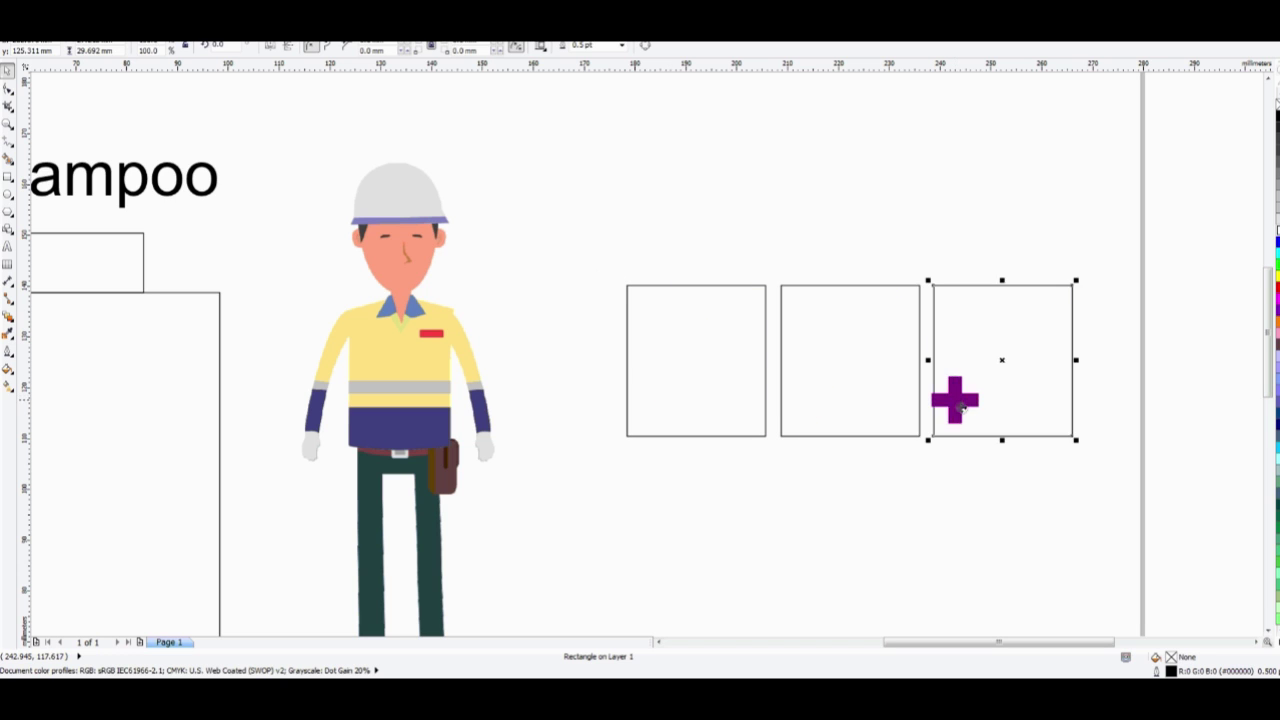
{"action": "left_click", "coordinate": [880, 500]}
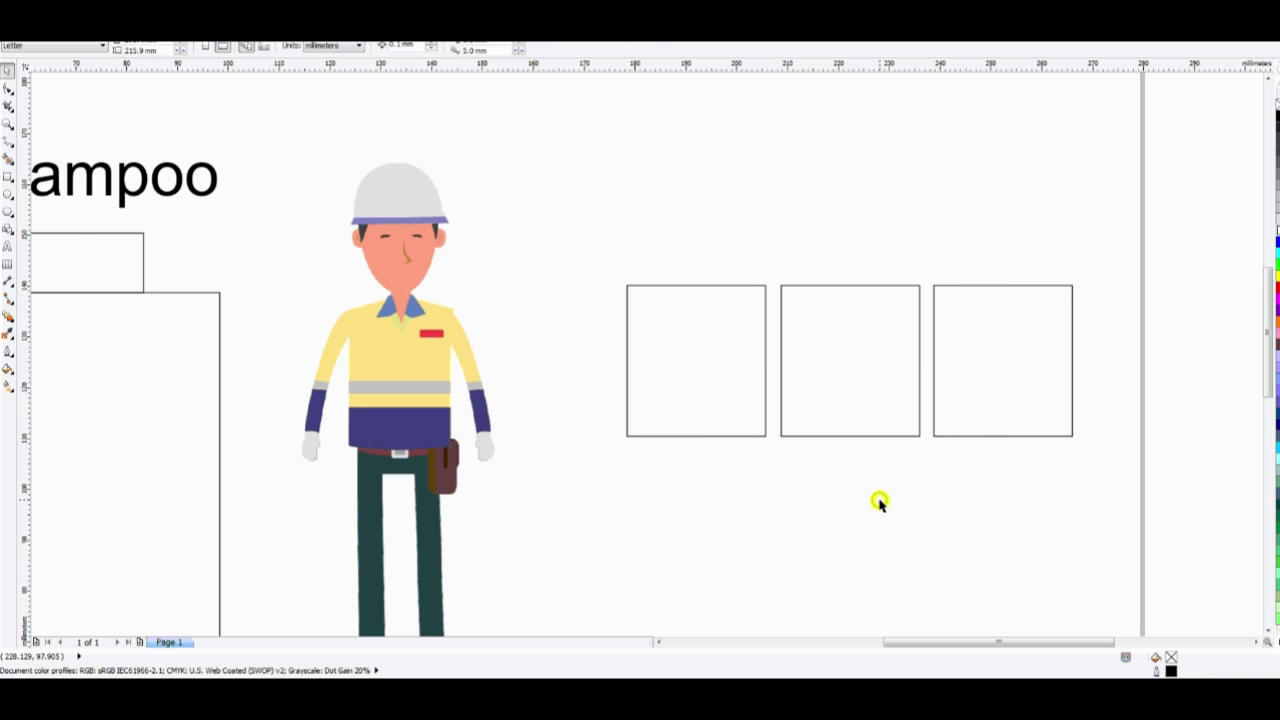
- Add the artistic text "adobe after effect" above the row of squares
{"action": "left_click", "coordinate": [7, 247]}
{"action": "left_click", "coordinate": [651, 200]}
{"action": "type", "text": "ad"}
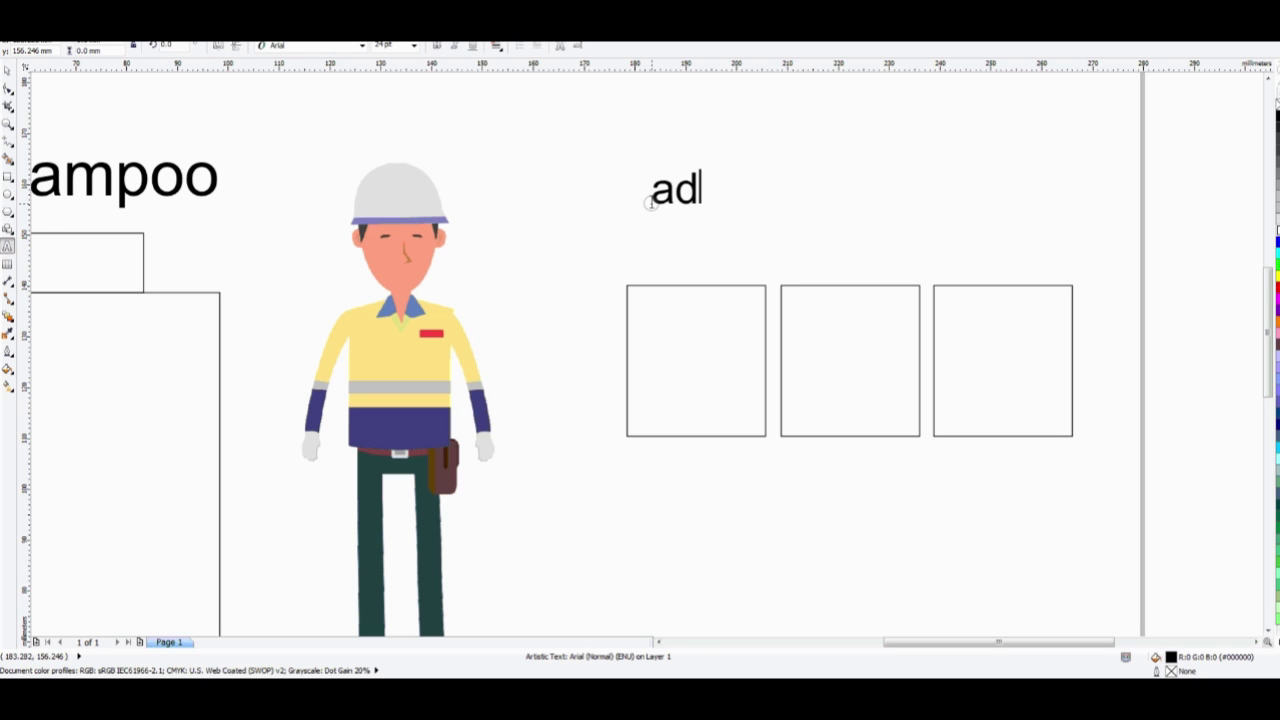
{"action": "type", "text": "obe af"}
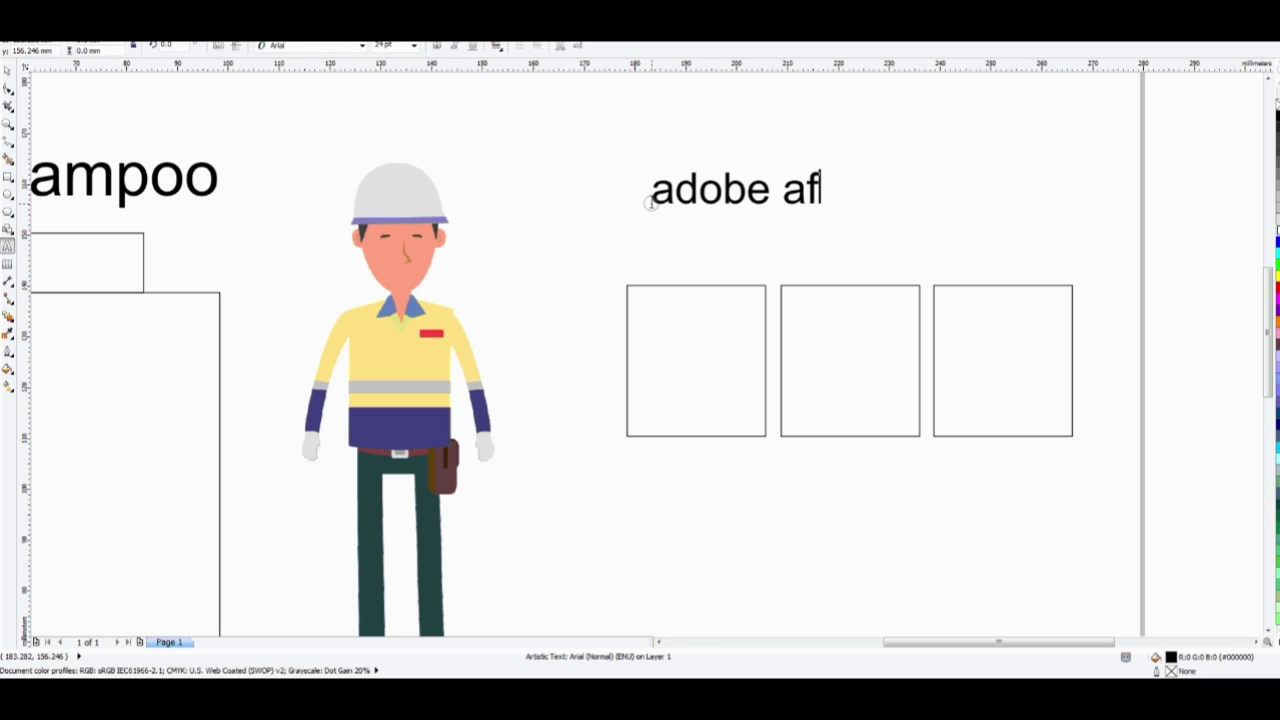
{"action": "type", "text": "ter effect"}
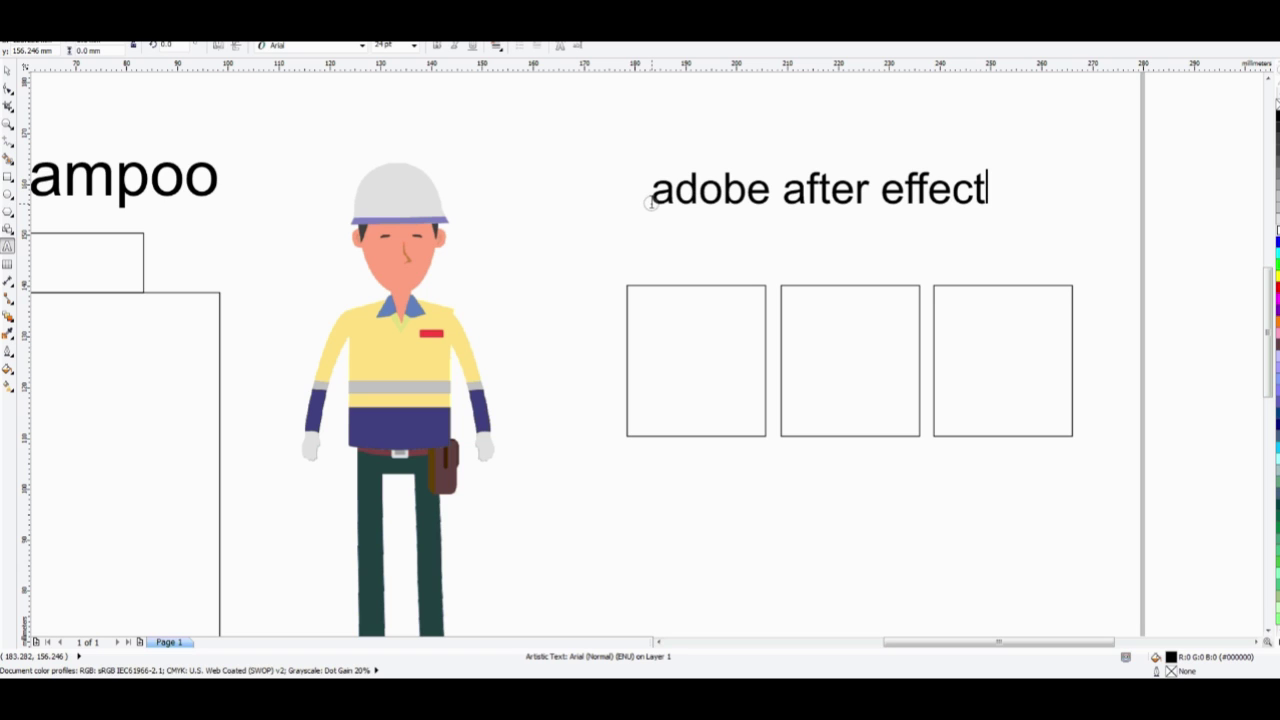
- Shrink the "adobe after effect" caption to about 3 mm tall and place it just above the first square
{"action": "key", "text": "ctrl+space"}
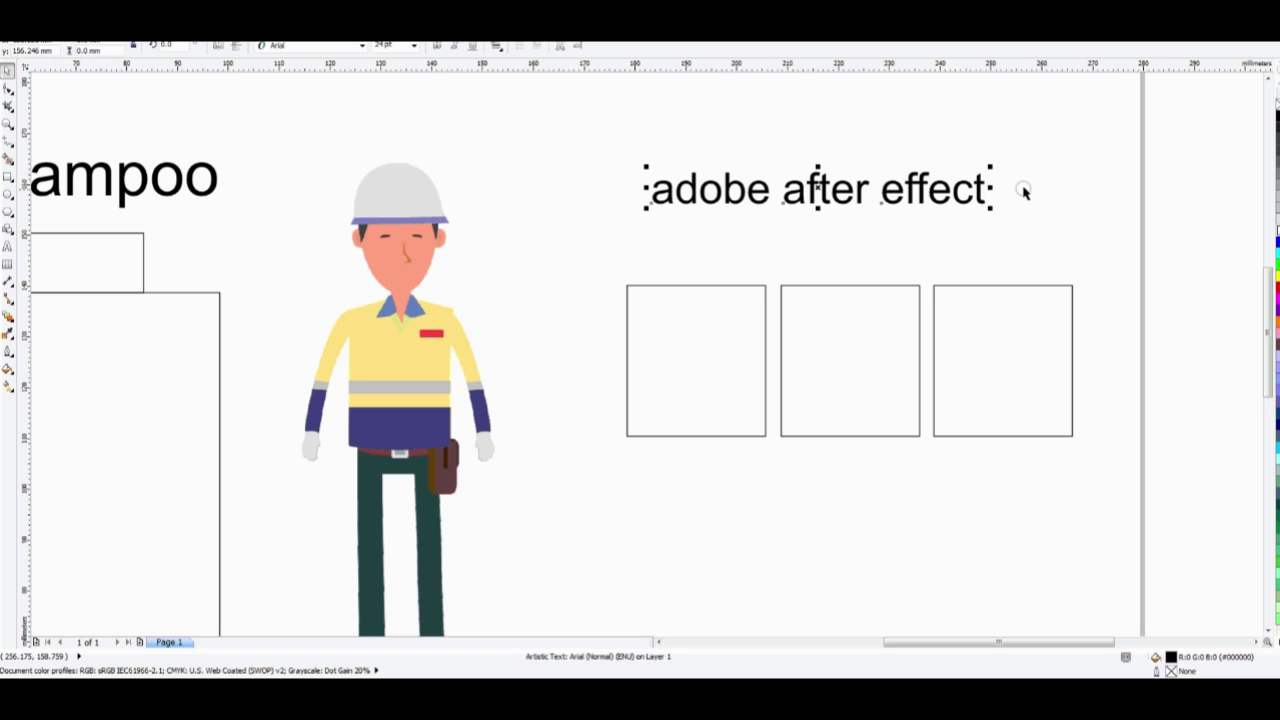
{"action": "left_click_drag", "start_coordinate": [989, 166], "coordinate": [925, 186]}
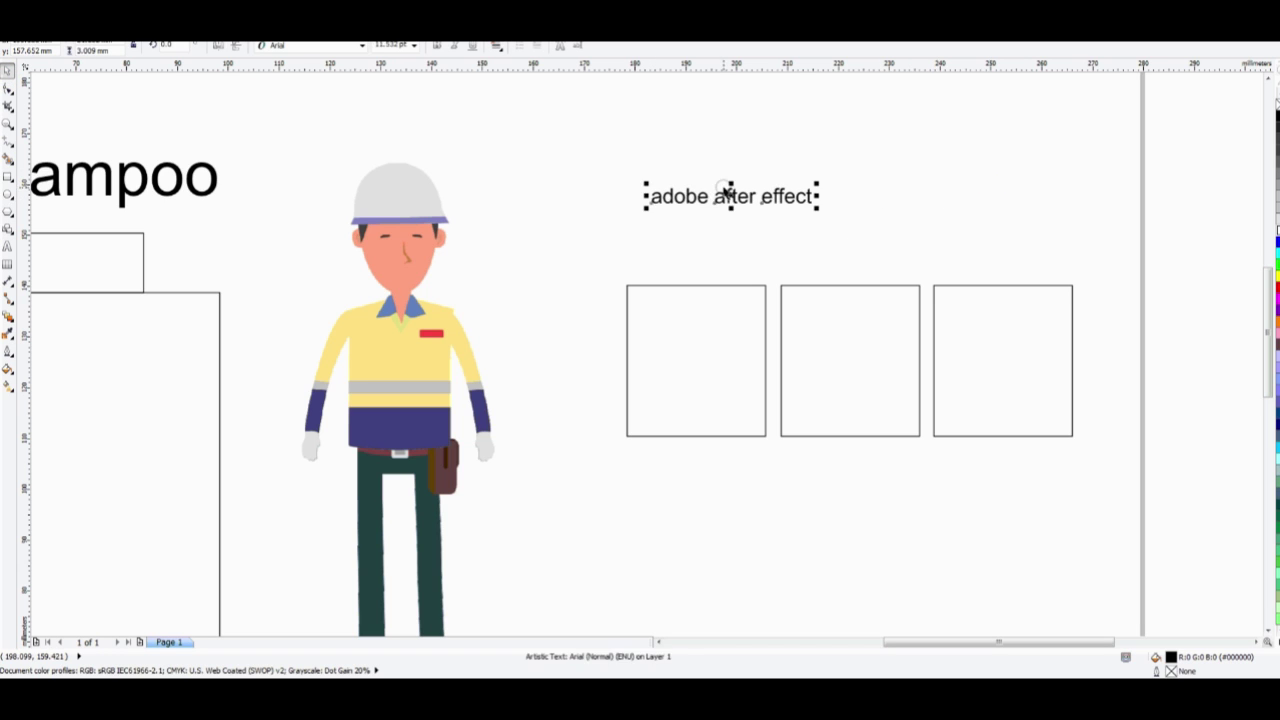
{"action": "left_click_drag", "start_coordinate": [732, 194], "coordinate": [693, 250]}
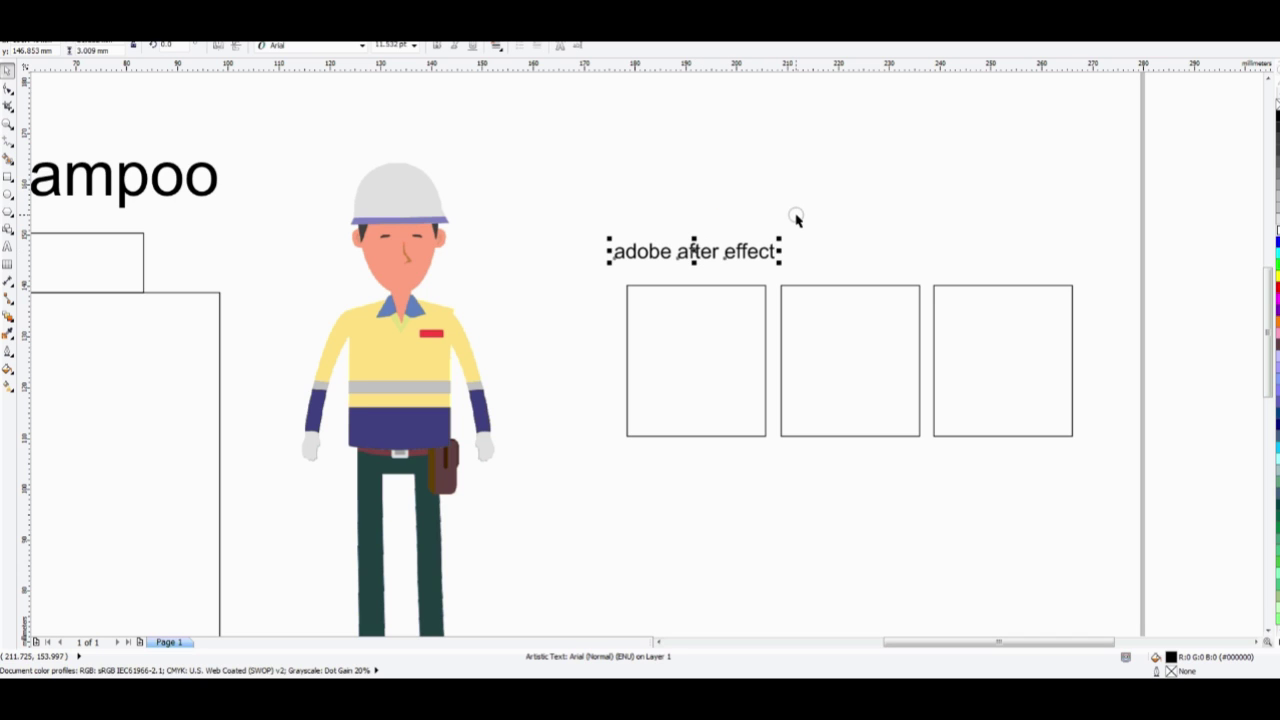
{"action": "left_click", "coordinate": [720, 548]}
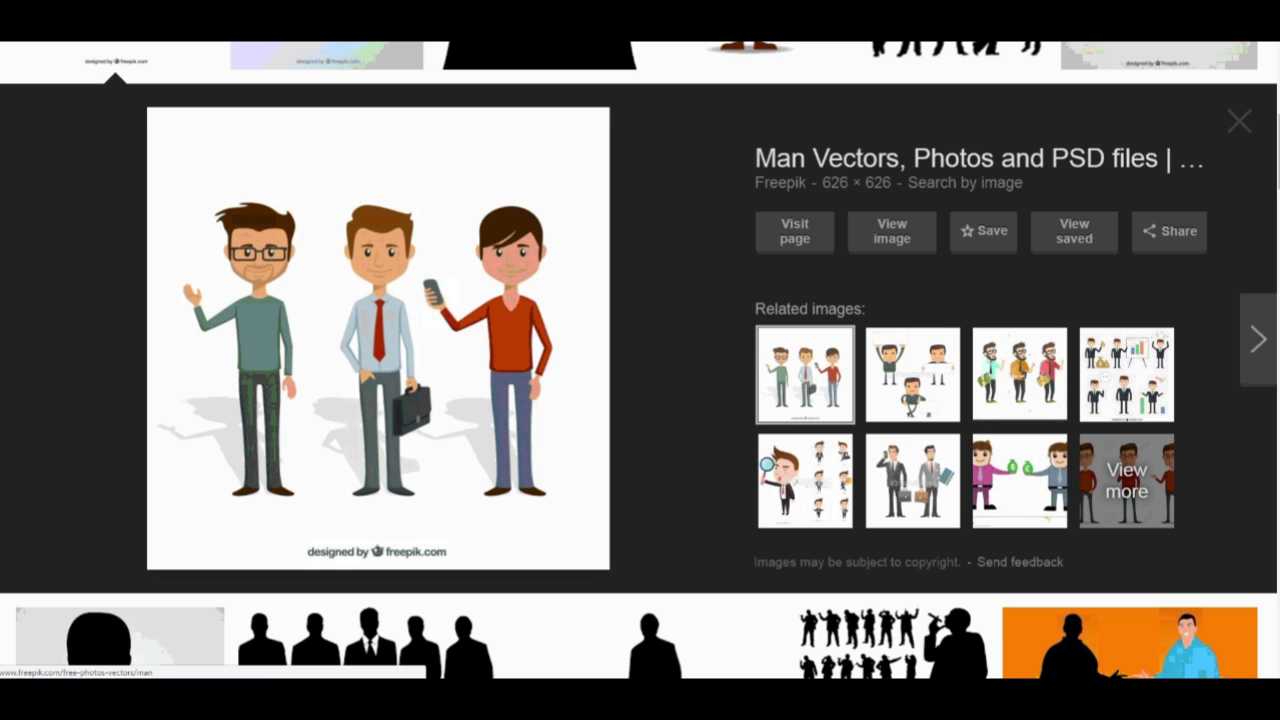
- Switch to the web browser, open google.com and search for "adobe after effect"
{"action": "type", "text": "google.com"}
{"action": "key", "text": "Return"}
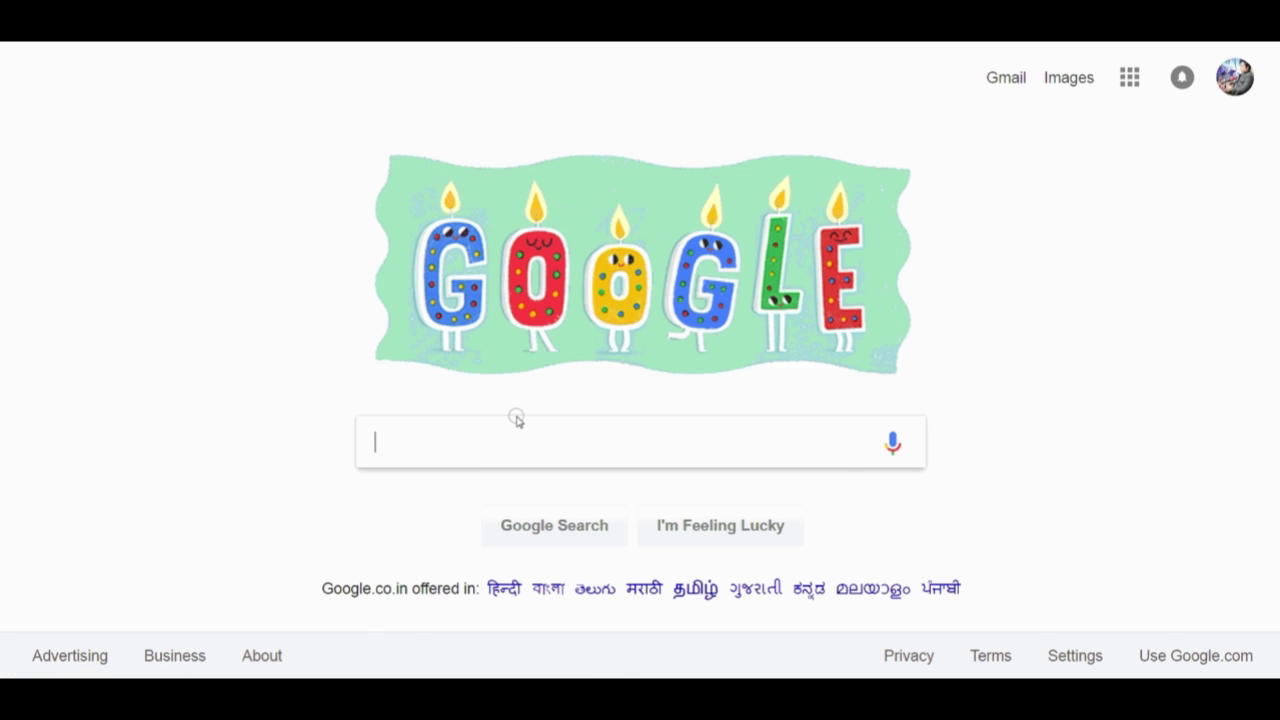
{"action": "type", "text": "adobe after effect"}
{"action": "key", "text": "Return"}
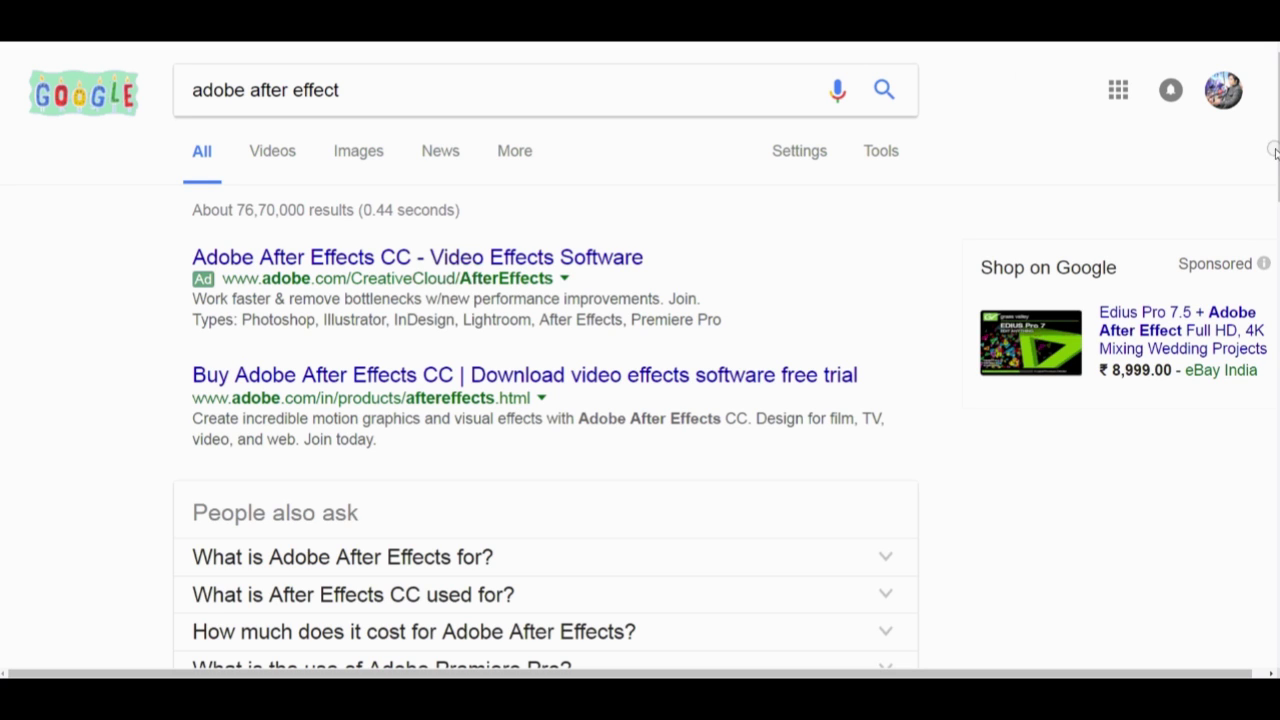
- Skim the search results and open Adobe's After Effects CC product page in a new tab
{"action": "left_click_drag", "start_coordinate": [1273, 150], "coordinate": [1276, 243]}
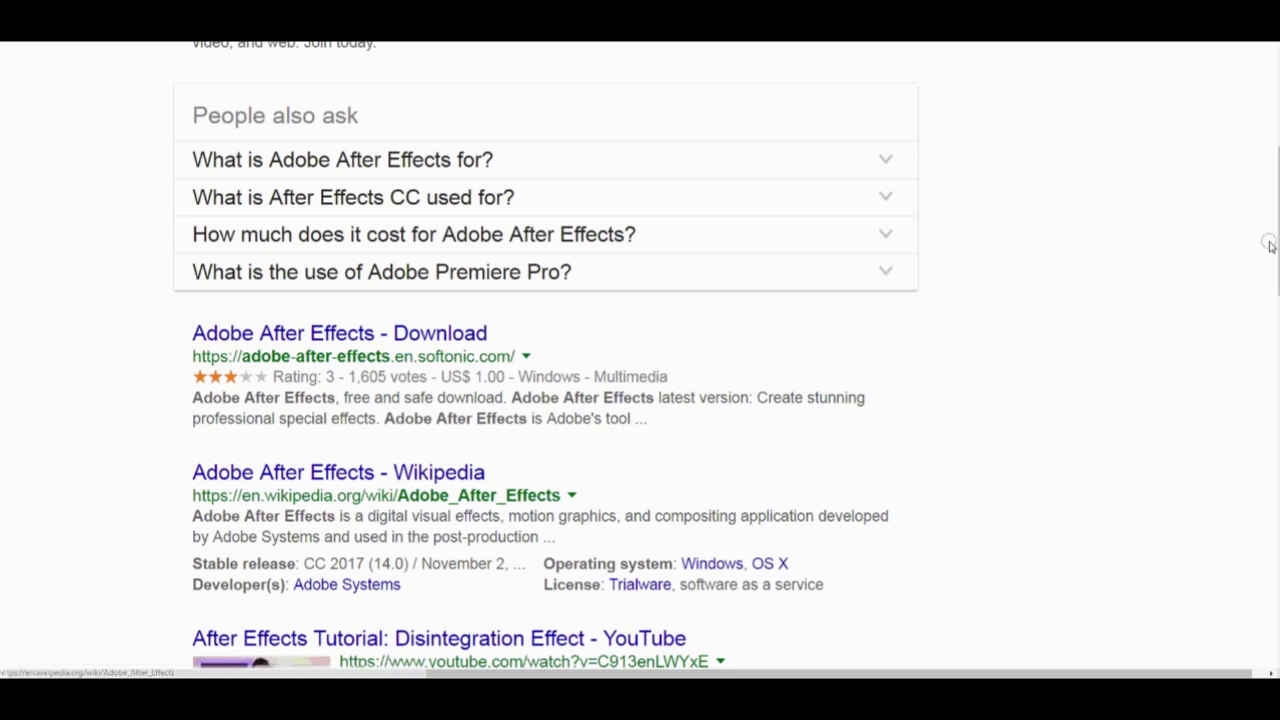
{"action": "scroll", "coordinate": [1270, 240], "scroll_direction": "up", "scroll_amount": 4}
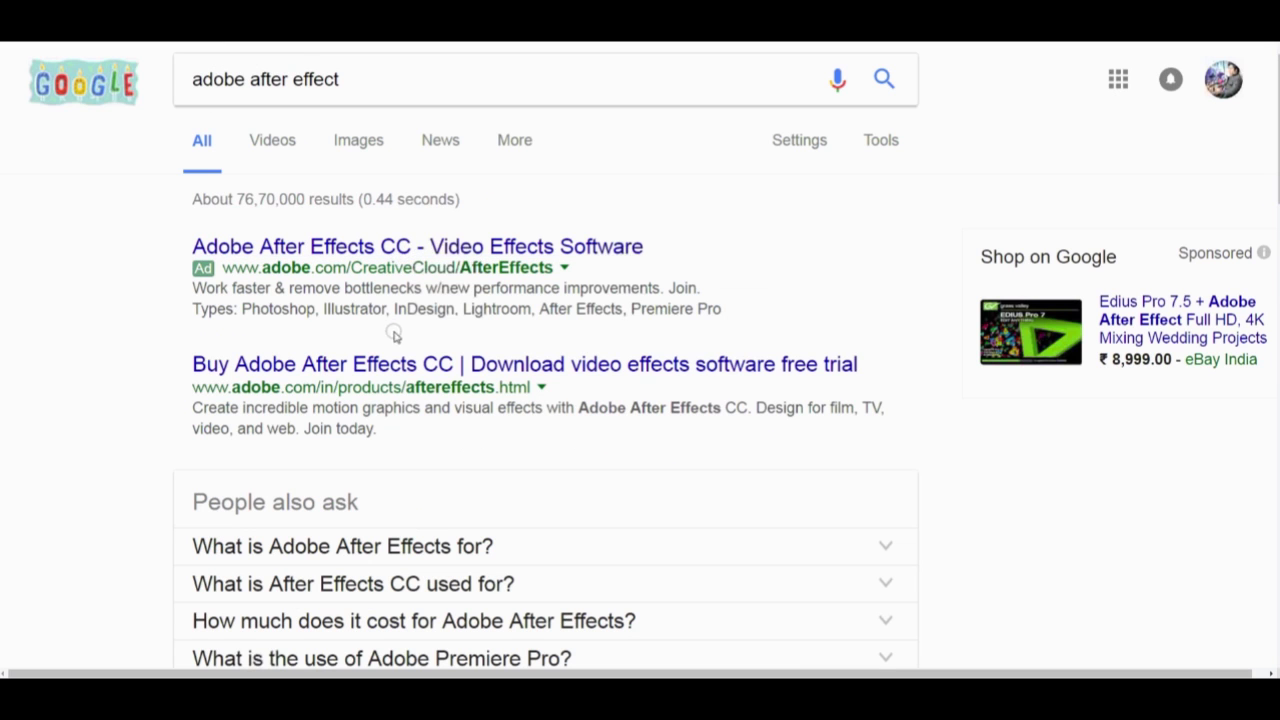
{"action": "right_click", "coordinate": [383, 370]}
{"action": "left_click", "coordinate": [423, 379]}
{"action": "key", "text": "ctrl+Tab"}
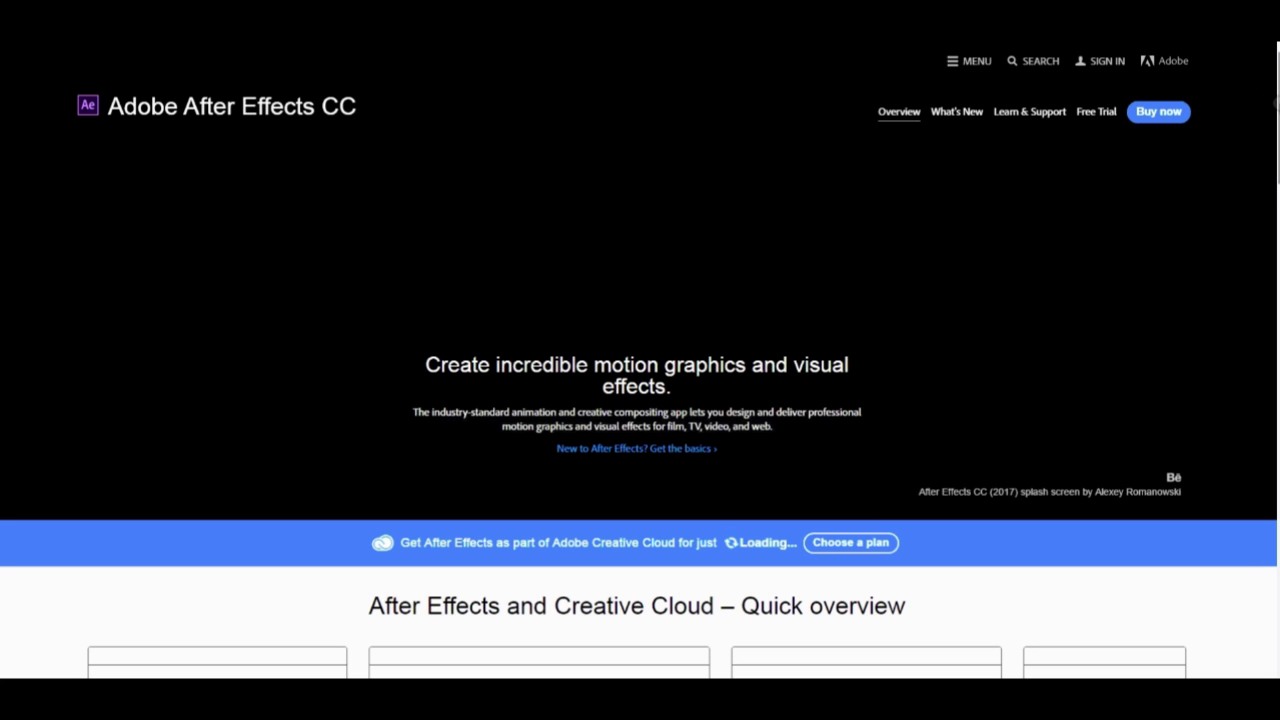
- Check the After Effects CC page's Free Trial and What's New links
{"action": "left_click_drag", "start_coordinate": [1277, 106], "coordinate": [1214, 166]}
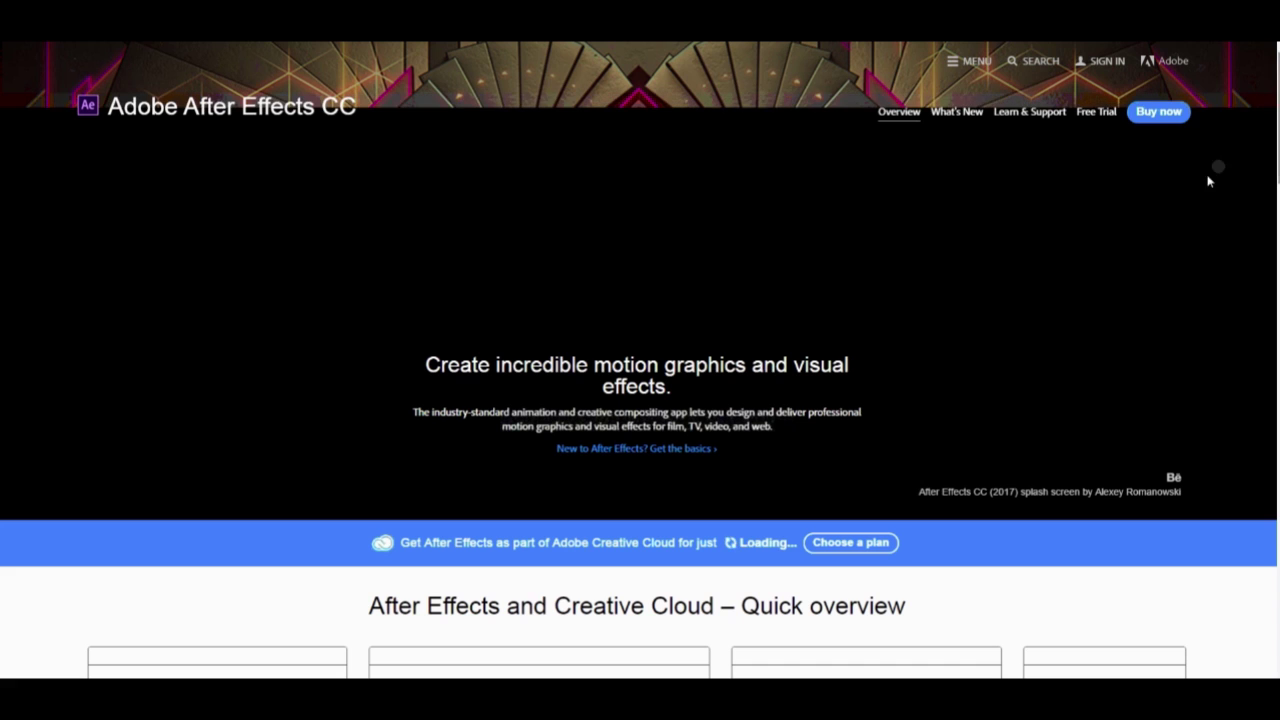
{"action": "left_click", "coordinate": [1091, 115]}
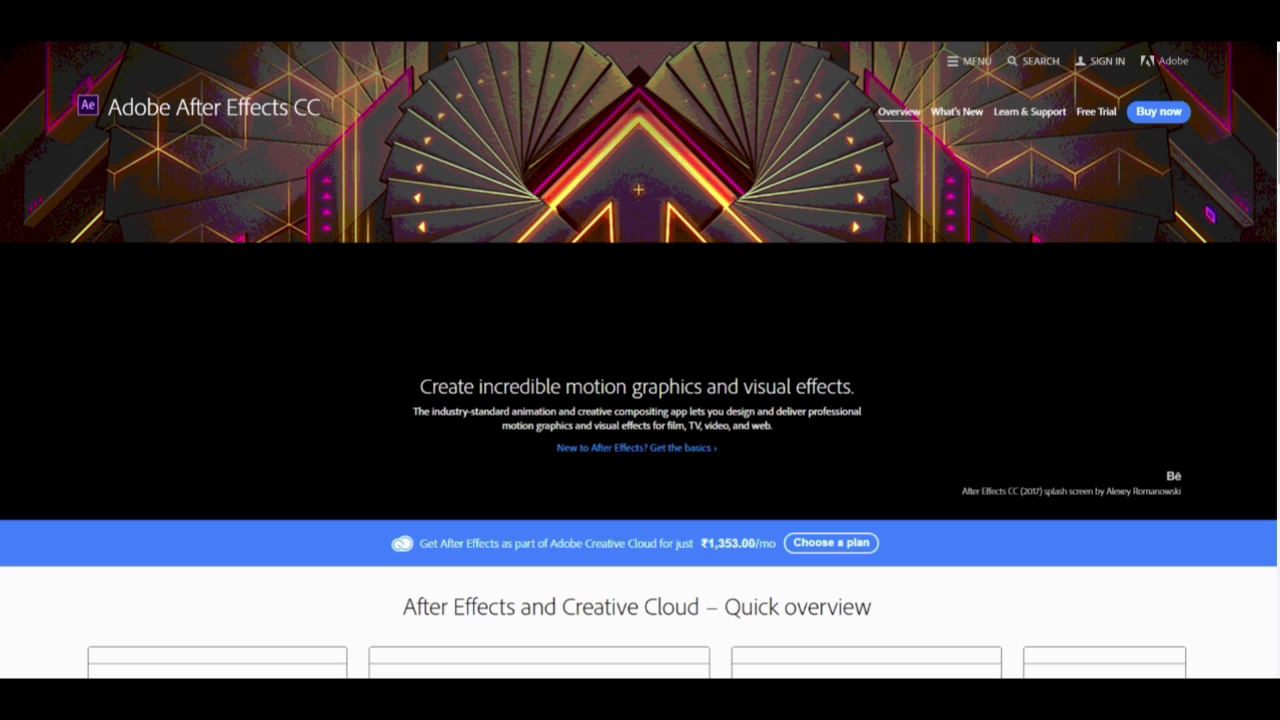
{"action": "left_click", "coordinate": [956, 111]}
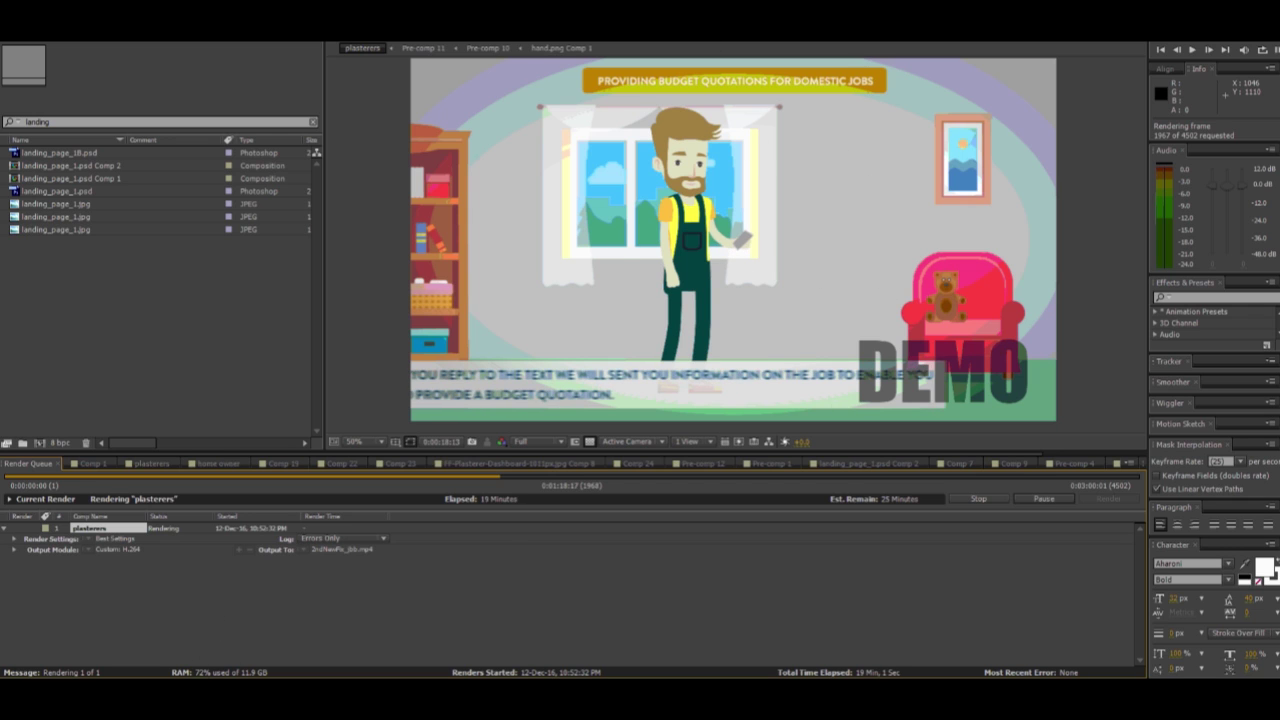
- Return to the Untitled-1 drawing in CorelDRAW and move the first square and its caption away from the other two squares
{"action": "mouse_move", "coordinate": [411, 650]}
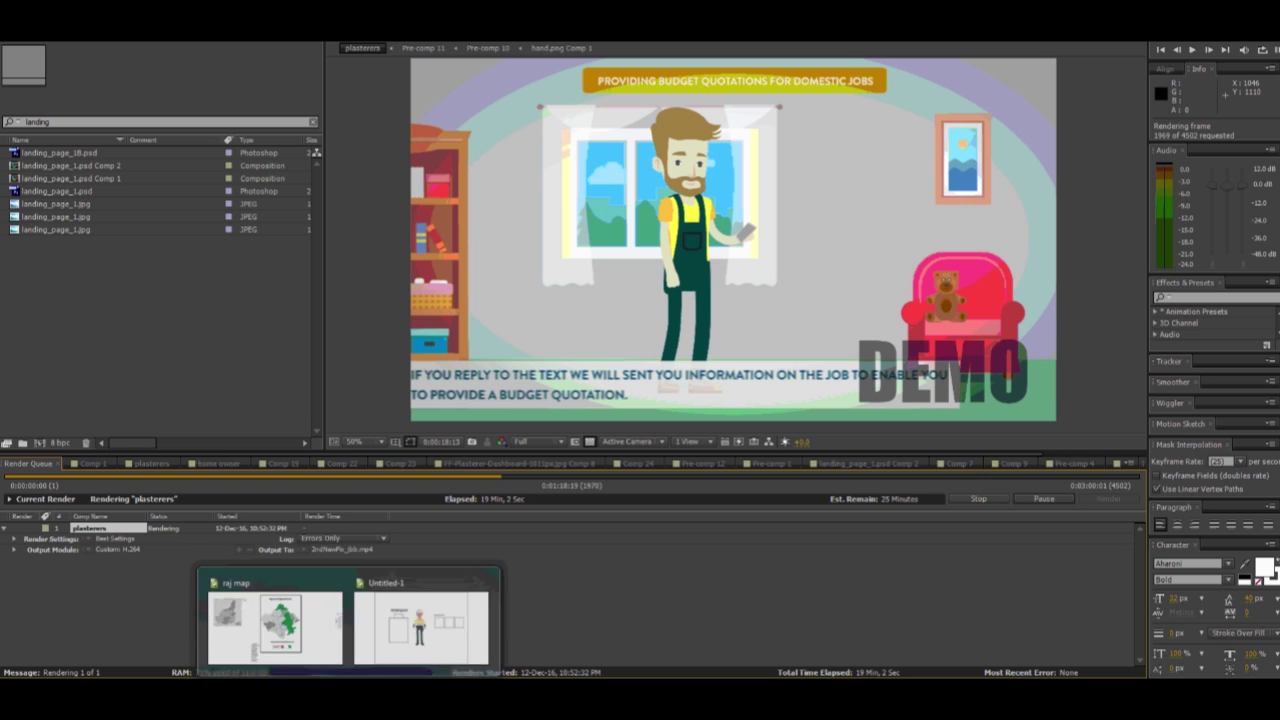
{"action": "left_click", "coordinate": [412, 620]}
{"action": "scroll", "coordinate": [913, 217], "scroll_direction": "down", "scroll_amount": 1}
{"action": "scroll", "coordinate": [899, 254], "scroll_direction": "up", "scroll_amount": 1}
{"action": "left_click", "coordinate": [833, 151]}
{"action": "left_click", "coordinate": [714, 217]}
{"action": "left_click", "coordinate": [708, 215]}
{"action": "left_click_drag", "start_coordinate": [737, 337], "coordinate": [694, 337]}
{"action": "mouse_move", "coordinate": [702, 220]}
{"action": "left_mouse_down"}
{"action": "mouse_move", "coordinate": [662, 217]}
{"action": "mouse_move", "coordinate": [704, 229]}
{"action": "left_mouse_up"}
{"action": "left_click", "coordinate": [718, 184]}
{"action": "left_click", "coordinate": [751, 163]}
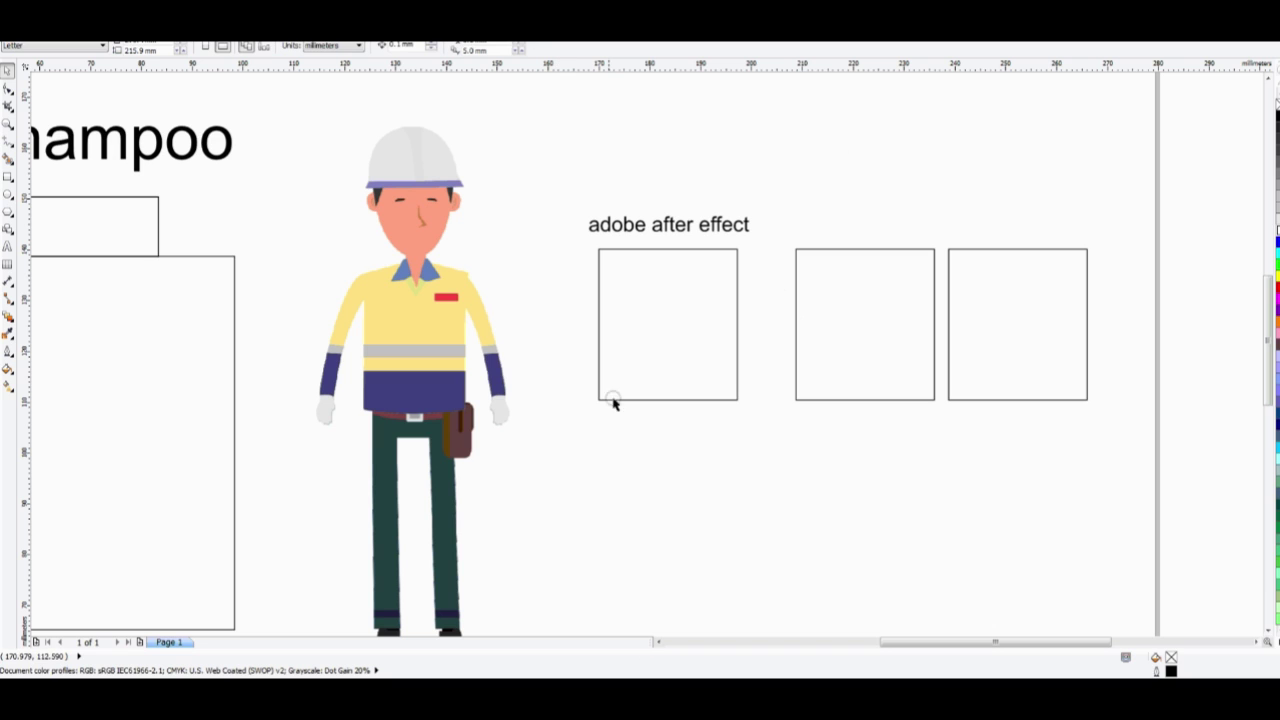
{"action": "left_click", "coordinate": [651, 450]}
{"action": "left_click", "coordinate": [680, 330]}
{"action": "left_click", "coordinate": [654, 540]}
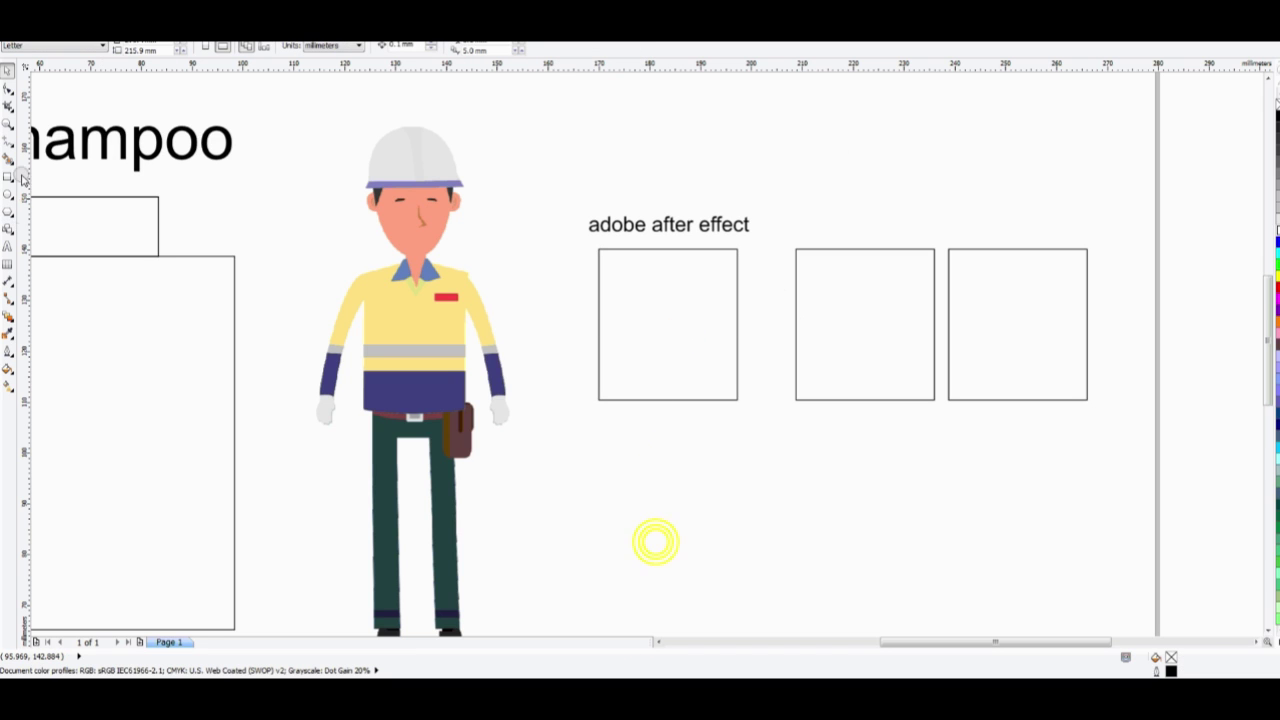
{"action": "left_click", "coordinate": [380, 307]}
{"action": "scroll", "coordinate": [481, 309], "scroll_direction": "down", "scroll_amount": 1}
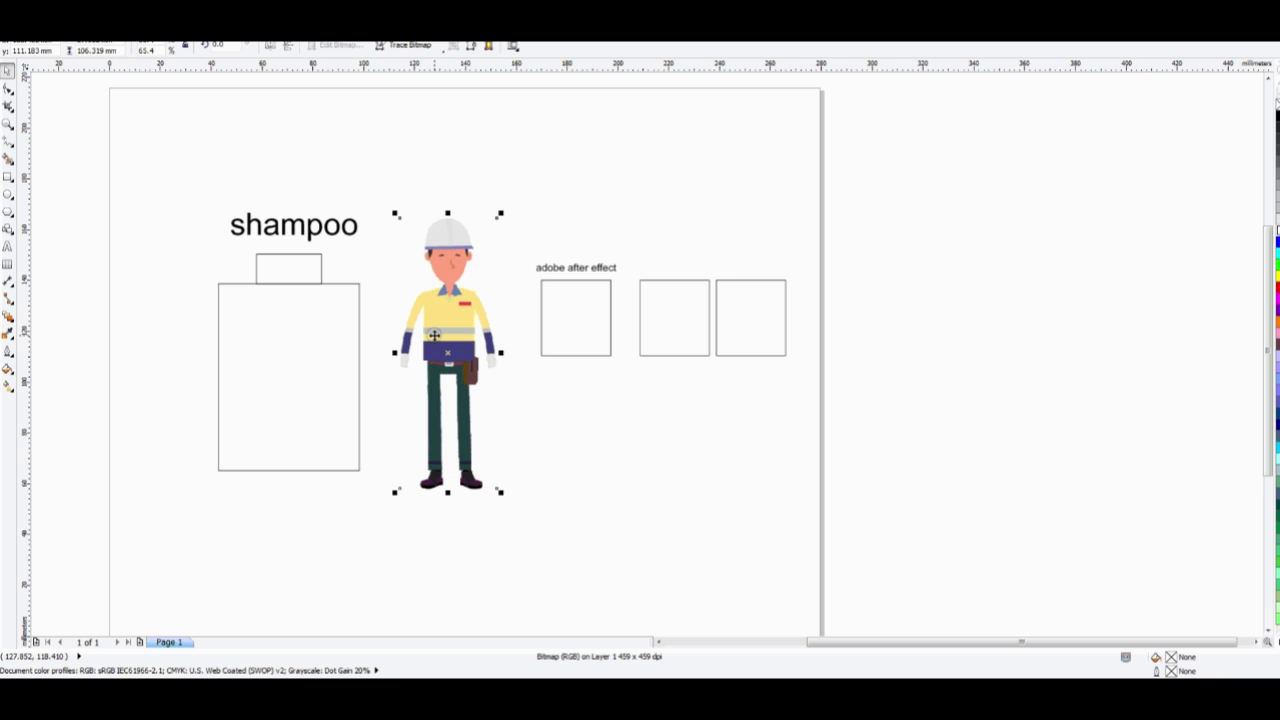
{"action": "left_click", "coordinate": [582, 432]}
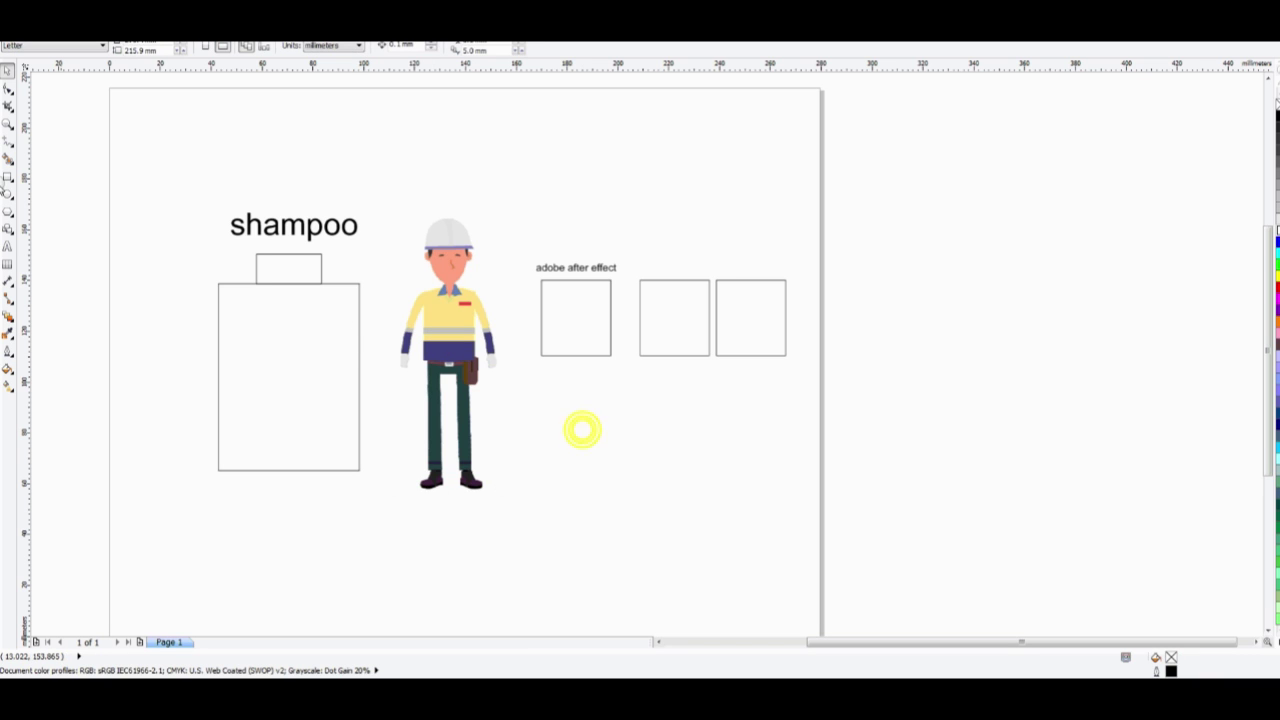
{"action": "left_click", "coordinate": [8, 122]}
{"action": "left_click_drag", "start_coordinate": [346, 197], "coordinate": [511, 537]}
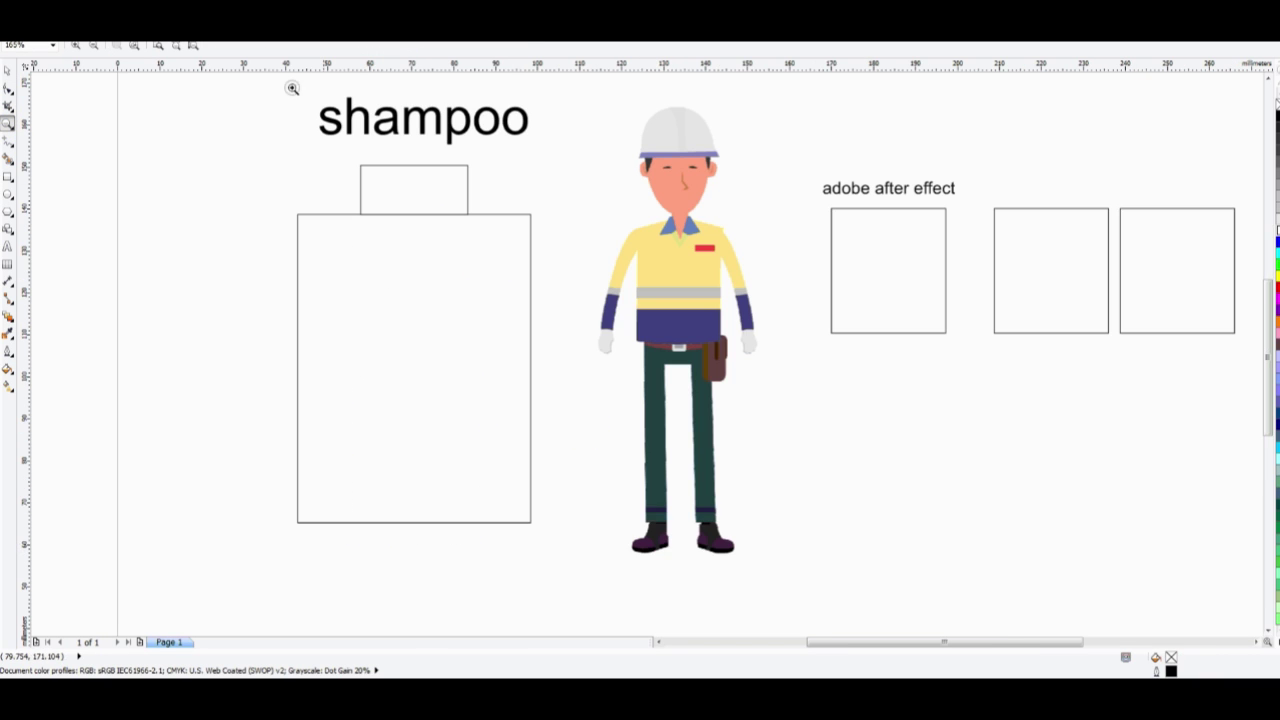
{"action": "left_click_drag", "start_coordinate": [556, 92], "coordinate": [810, 577]}
{"action": "left_click", "coordinate": [8, 70]}
{"action": "left_click", "coordinate": [650, 301]}
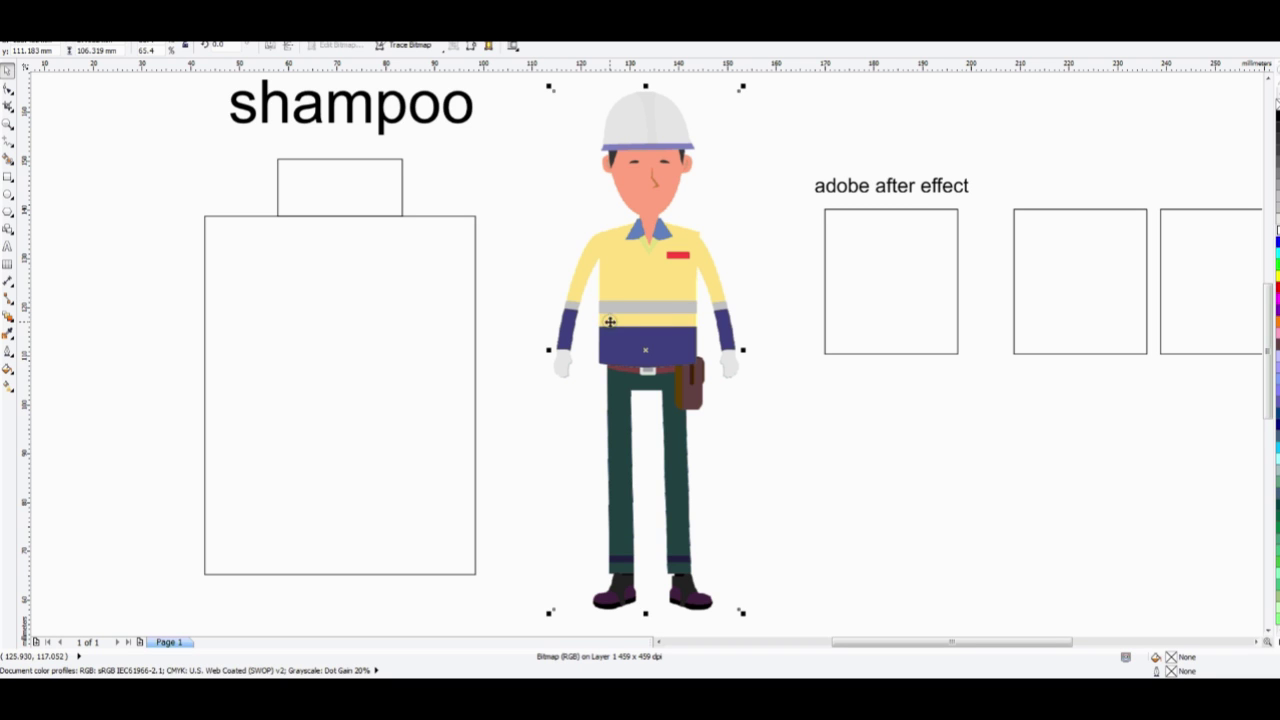
- Try to move the whole worker figure toward the squares, and undo the move
{"action": "left_click", "coordinate": [791, 411]}
{"action": "scroll", "coordinate": [623, 326], "scroll_direction": "down", "scroll_amount": 3}
{"action": "left_click_drag", "start_coordinate": [639, 325], "coordinate": [761, 352]}
{"action": "key", "text": "ctrl+z"}
{"action": "left_click", "coordinate": [863, 439]}
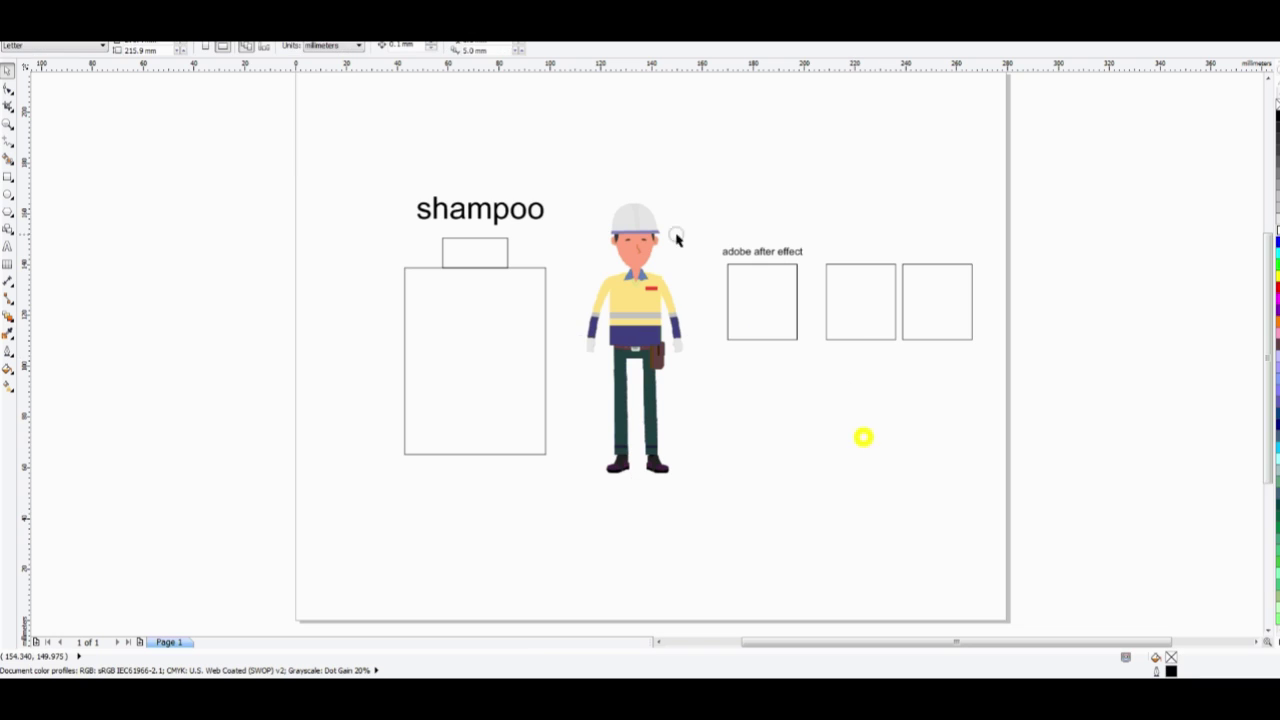
- Draw a closed Bezier outline about 28 mm tall around the worker's head and helmet, passing along the chin
{"action": "scroll", "coordinate": [631, 258], "scroll_direction": "up", "scroll_amount": 4}
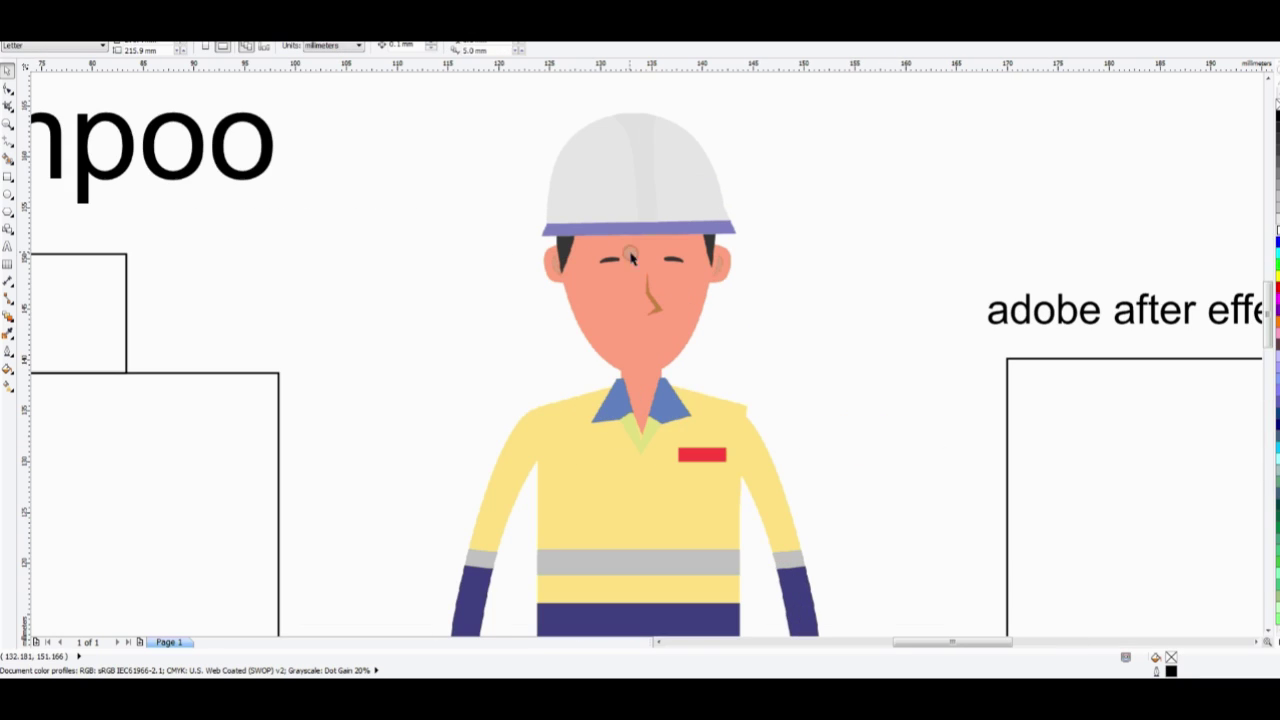
{"action": "left_click", "coordinate": [5, 145]}
{"action": "left_click", "coordinate": [46, 200]}
{"action": "left_click", "coordinate": [517, 107]}
{"action": "left_click_drag", "start_coordinate": [520, 314], "coordinate": [548, 376]}
{"action": "left_click", "coordinate": [623, 371]}
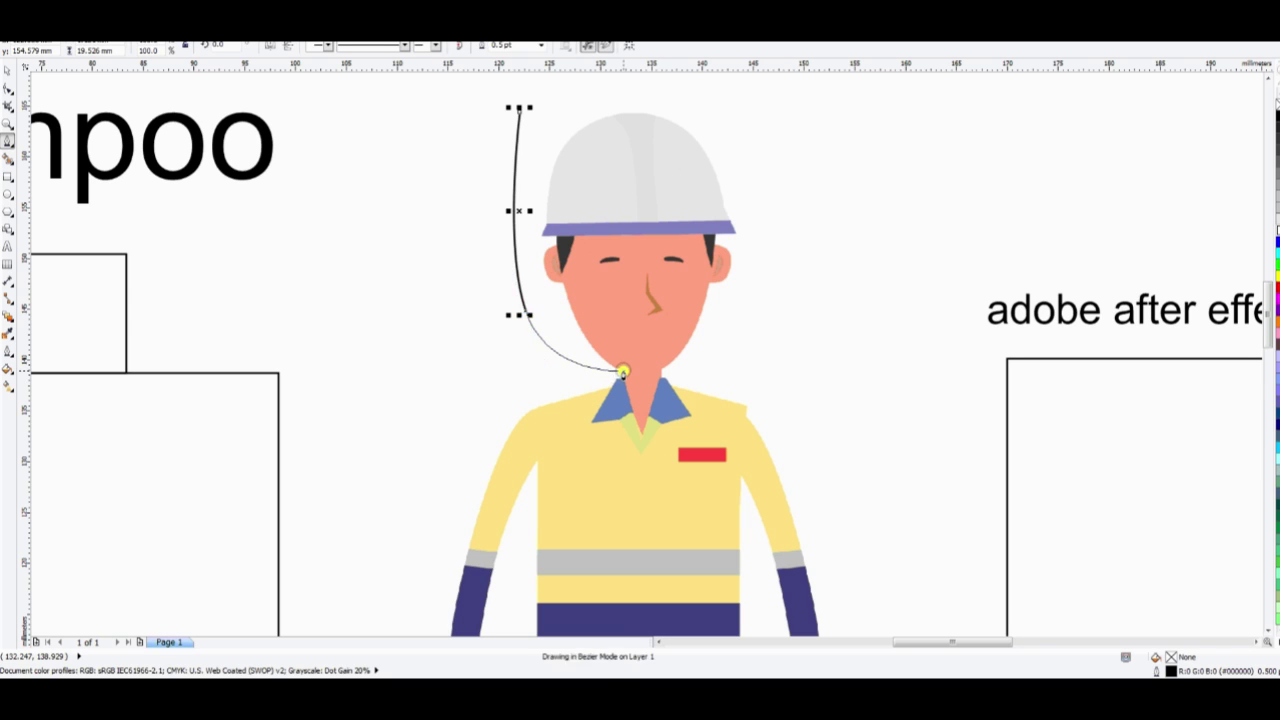
{"action": "left_click", "coordinate": [651, 371]}
{"action": "left_click", "coordinate": [702, 360]}
{"action": "left_click", "coordinate": [786, 120]}
{"action": "left_click", "coordinate": [586, 83]}
{"action": "left_click", "coordinate": [519, 113]}
{"action": "key", "text": "space"}
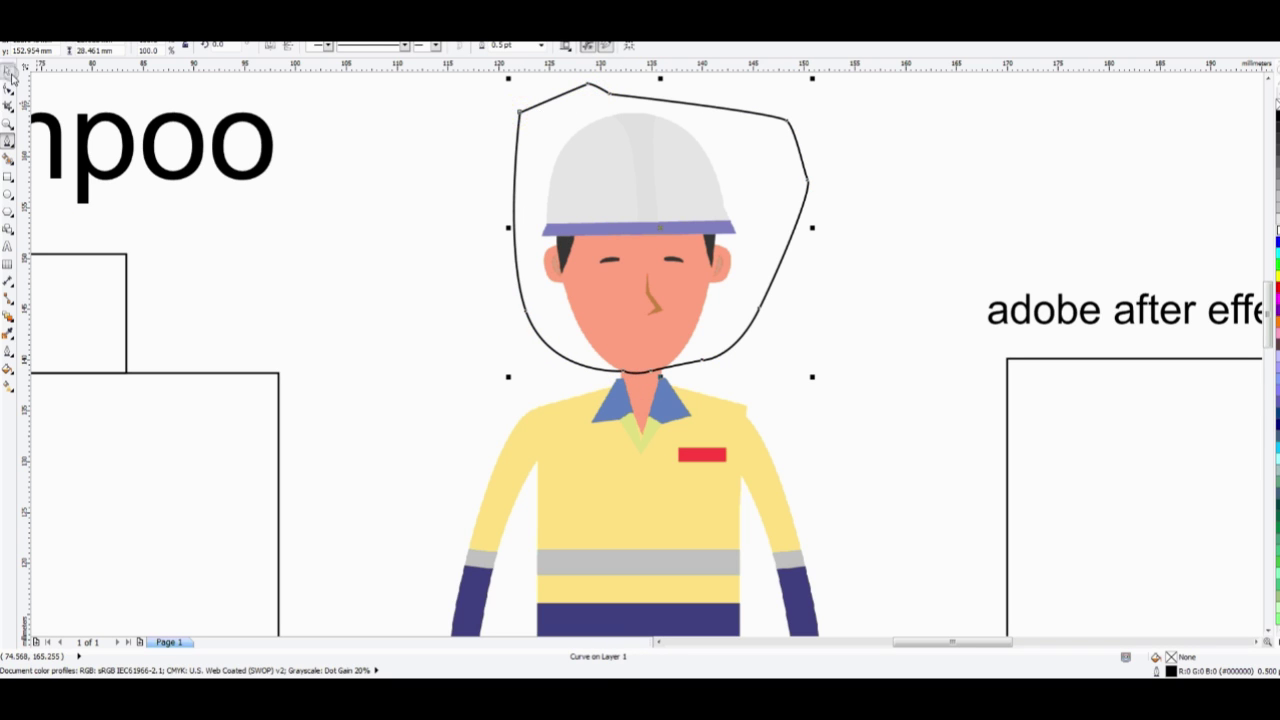
- PowerClip the worker figure into the head outline and remove the outline's colour
{"action": "left_click", "coordinate": [614, 452]}
{"action": "key", "text": "alt+c"}
{"action": "key", "text": "w"}
{"action": "key", "text": "p"}
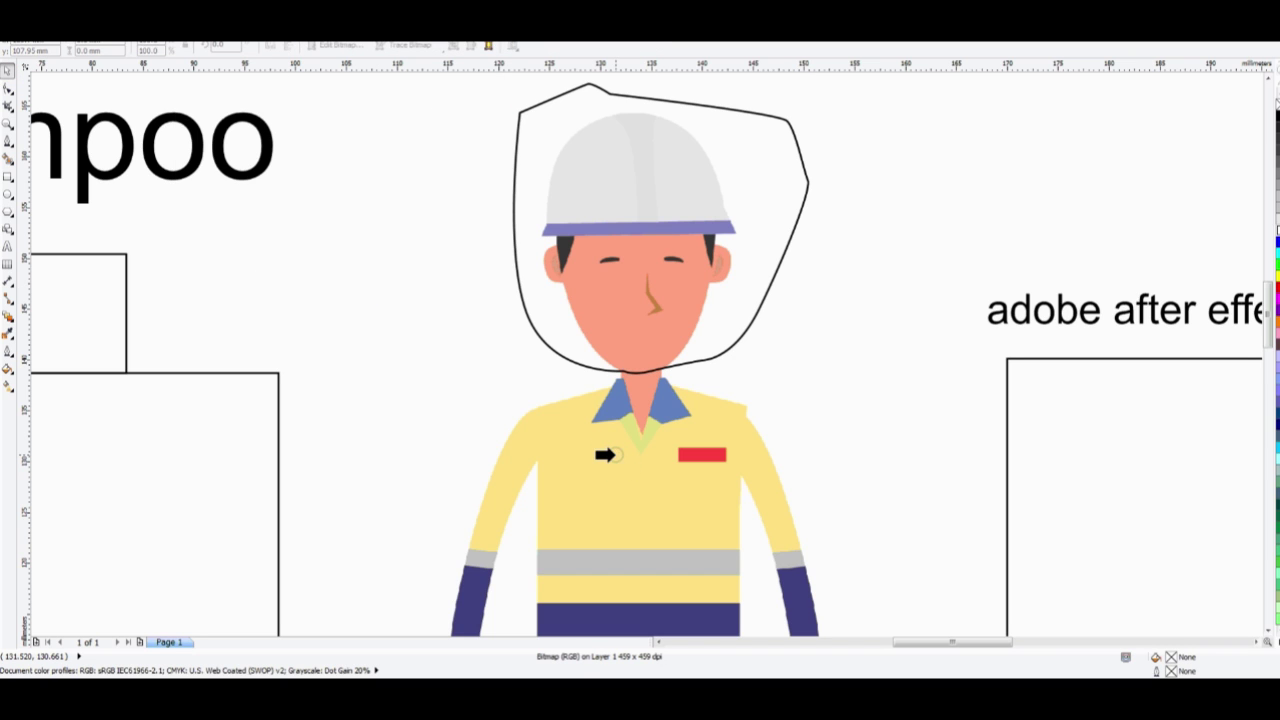
{"action": "left_click", "coordinate": [620, 344]}
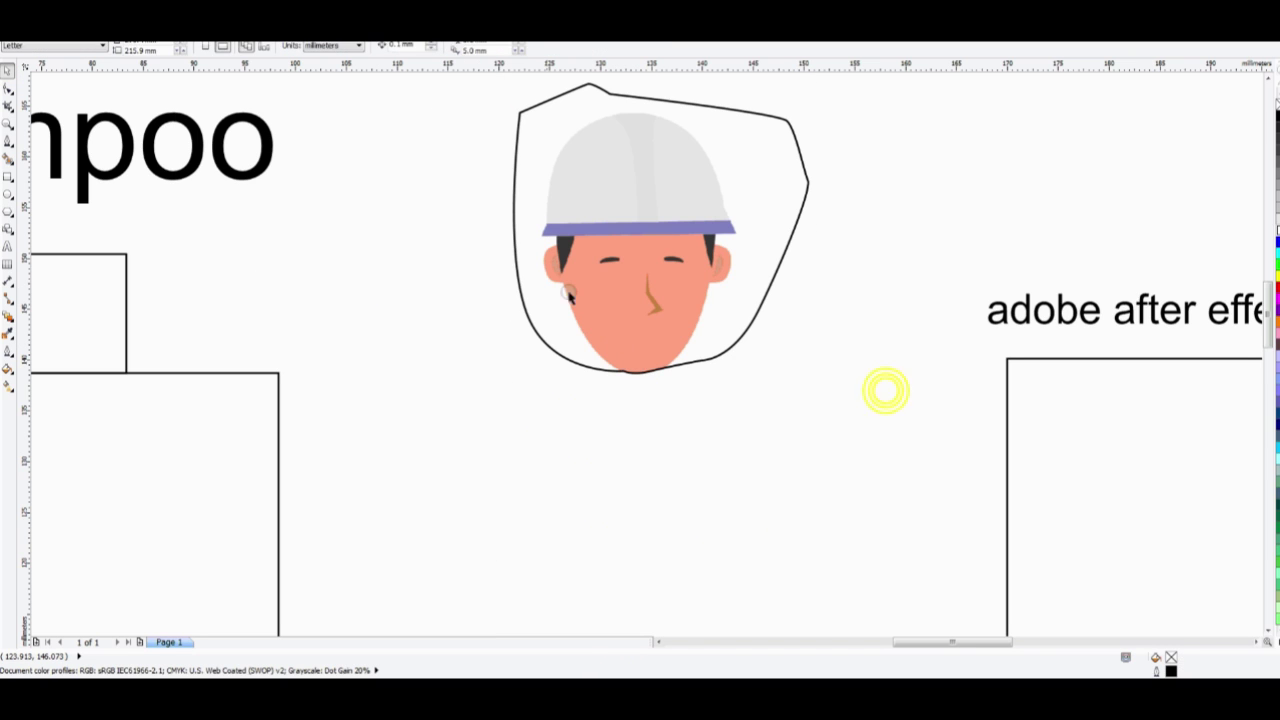
{"action": "right_click", "coordinate": [1277, 104]}
{"action": "left_click", "coordinate": [996, 254]}
- Duplicate the clipped head lower on the page, extract the full worker figure from the copy, and delete the leftover frame
{"action": "scroll", "coordinate": [996, 254], "scroll_direction": "down", "scroll_amount": 2}
{"action": "left_click", "coordinate": [586, 308]}
{"action": "left_click_drag", "start_coordinate": [571, 304], "coordinate": [572, 478]}
{"action": "right_click", "coordinate": [572, 478]}
{"action": "right_click", "coordinate": [572, 477]}
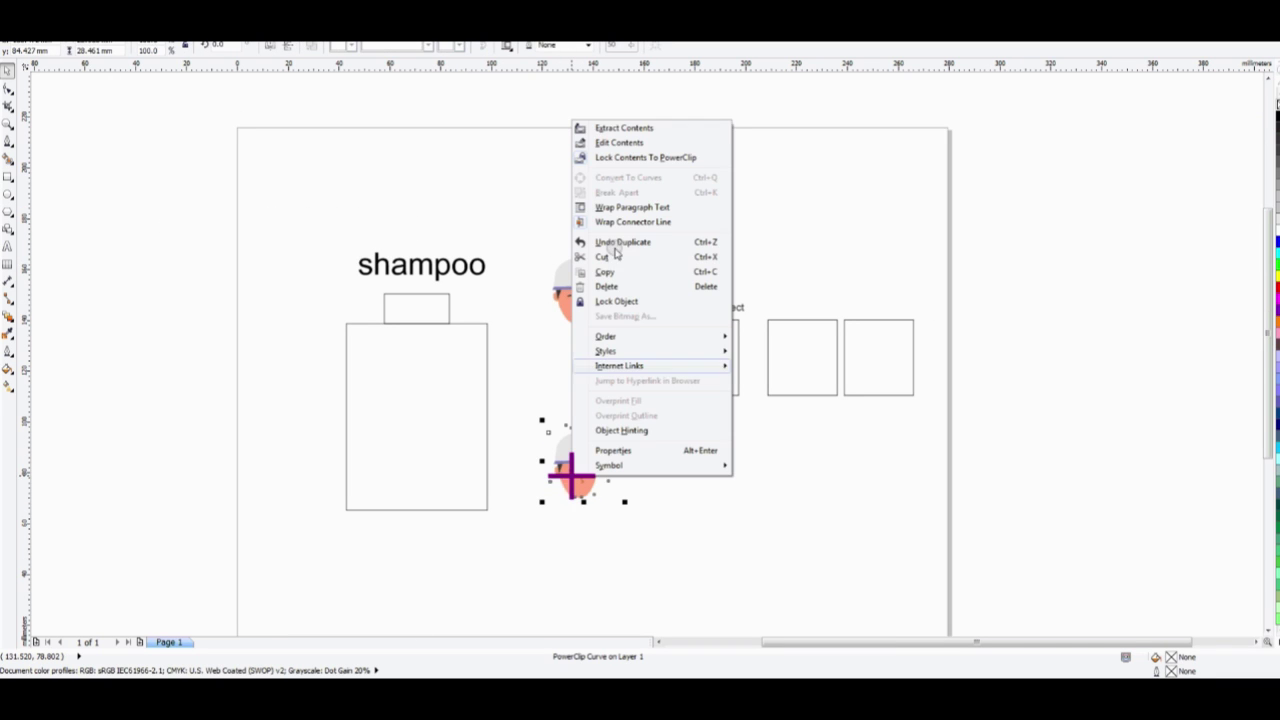
{"action": "left_click", "coordinate": [606, 129]}
{"action": "left_click", "coordinate": [757, 523]}
{"action": "left_click", "coordinate": [570, 426]}
{"action": "left_click_drag", "start_coordinate": [596, 544], "coordinate": [576, 441]}
{"action": "key", "text": "Delete"}
{"action": "left_click", "coordinate": [666, 474]}
{"action": "scroll", "coordinate": [585, 502], "scroll_direction": "up", "scroll_amount": 1}
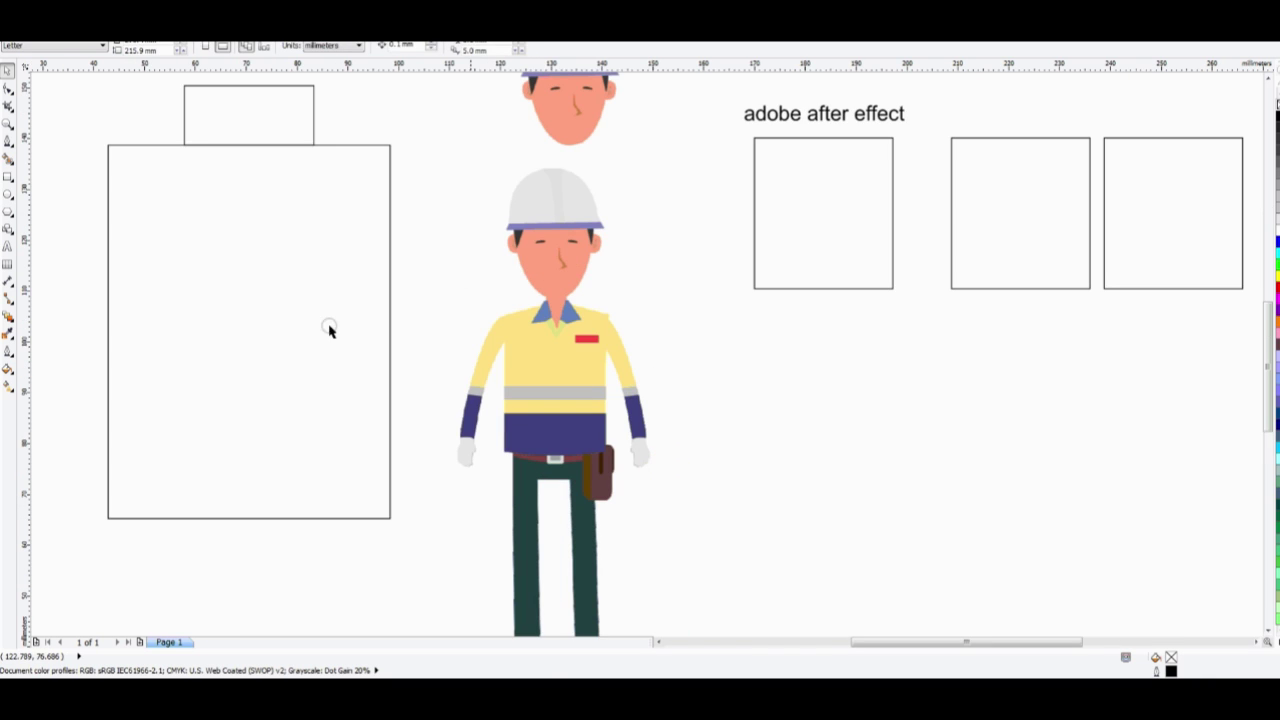
- Draw a closed Bezier outline about 42 mm tall around the worker's arm beside the red chest badge, from shoulder to hand
{"action": "left_click", "coordinate": [9, 140]}
{"action": "left_click", "coordinate": [650, 289]}
{"action": "left_click", "coordinate": [617, 308]}
{"action": "left_click", "coordinate": [611, 341]}
{"action": "left_click", "coordinate": [611, 376]}
{"action": "left_click", "coordinate": [629, 437]}
{"action": "left_click", "coordinate": [627, 465]}
{"action": "left_click", "coordinate": [644, 504]}
{"action": "left_click", "coordinate": [676, 318]}
{"action": "left_click", "coordinate": [650, 286]}
{"action": "key", "text": "space"}
- PowerClip the worker figure into the arm outline, and move the arm without a visible outline up beside the head
{"action": "left_click", "coordinate": [465, 121]}
{"action": "left_click", "coordinate": [564, 237]}
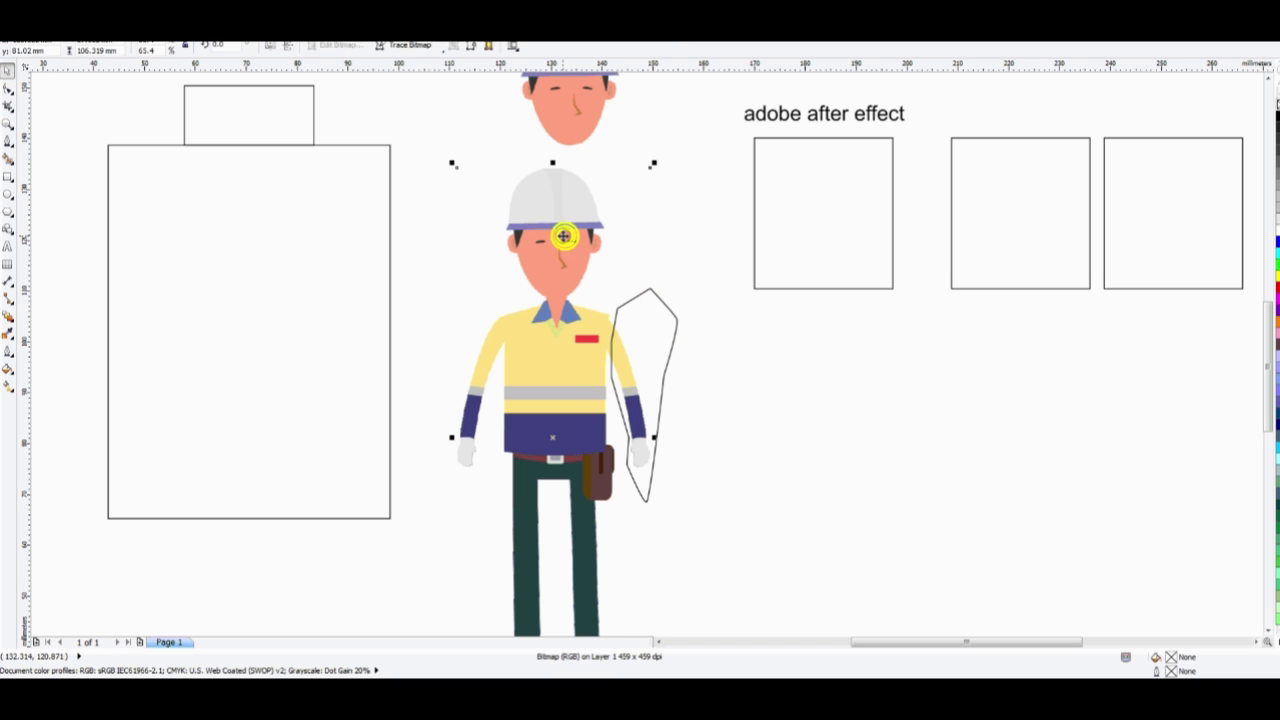
{"action": "key", "text": "alt+c"}
{"action": "key", "text": "w"}
{"action": "key", "text": "p"}
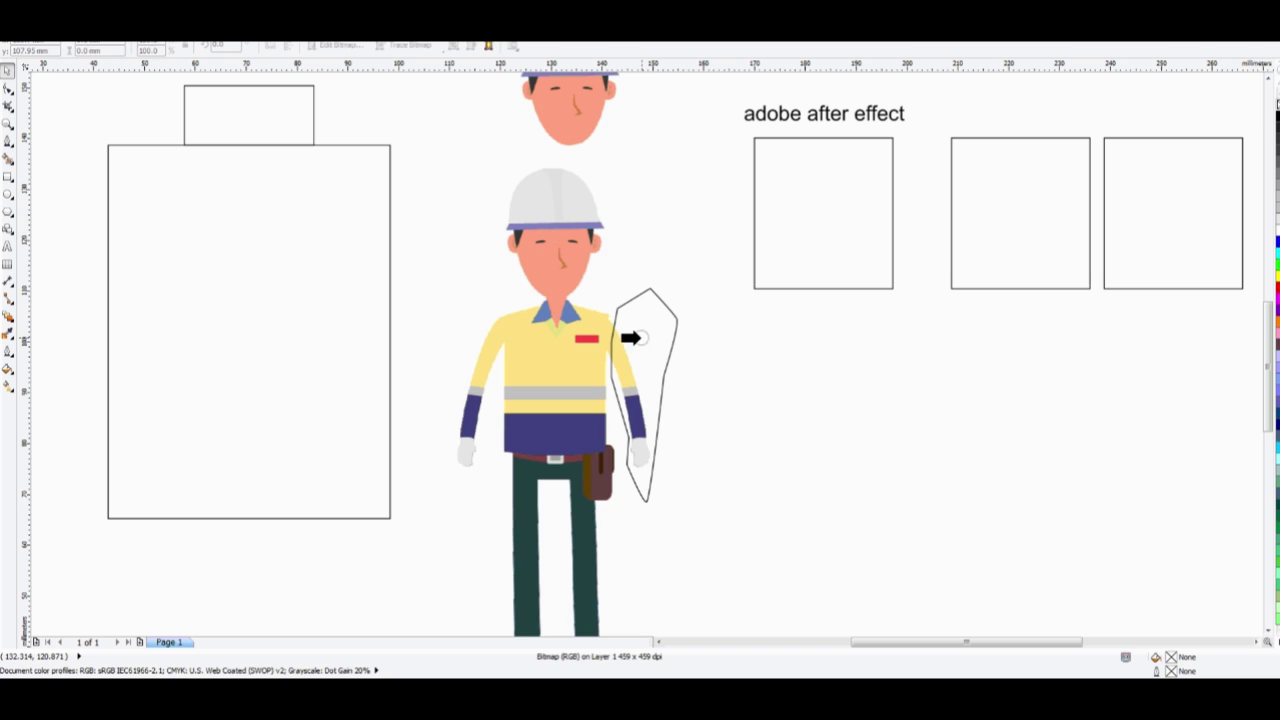
{"action": "left_click", "coordinate": [632, 337]}
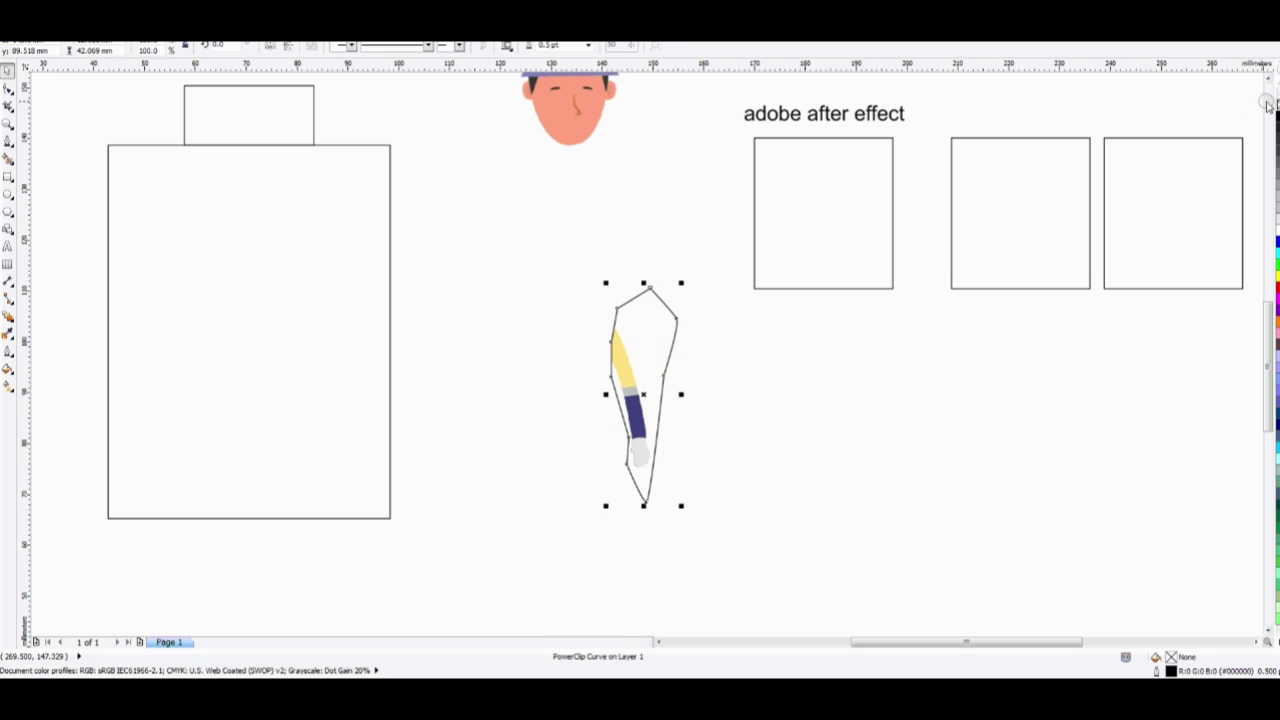
{"action": "left_click_drag", "start_coordinate": [641, 377], "coordinate": [660, 191]}
- Duplicate the arm on the other side of the head, mirror it horizontally, and align the head between the two arms
{"action": "left_click_drag", "start_coordinate": [666, 177], "coordinate": [446, 181]}
{"action": "right_click", "coordinate": [446, 181]}
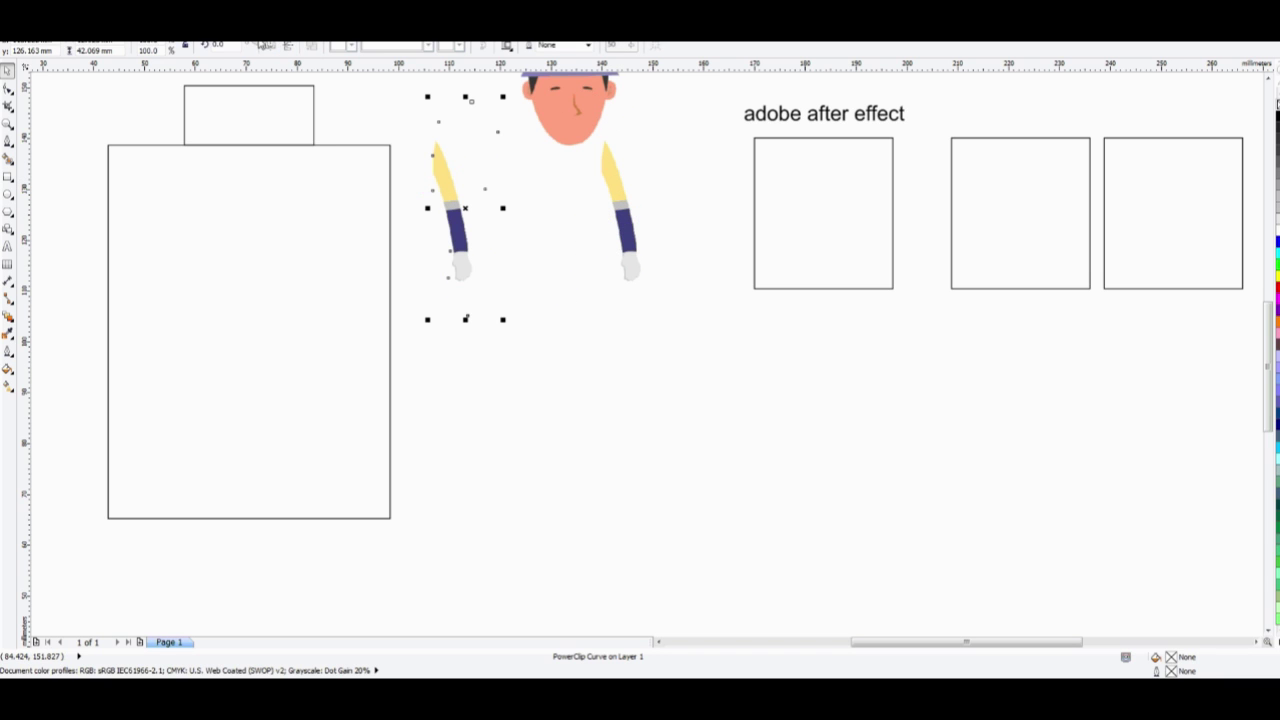
{"action": "left_click", "coordinate": [265, 52]}
{"action": "left_click_drag", "start_coordinate": [488, 194], "coordinate": [509, 191]}
{"action": "left_click_drag", "start_coordinate": [571, 107], "coordinate": [559, 112]}
{"action": "left_click", "coordinate": [623, 205]}
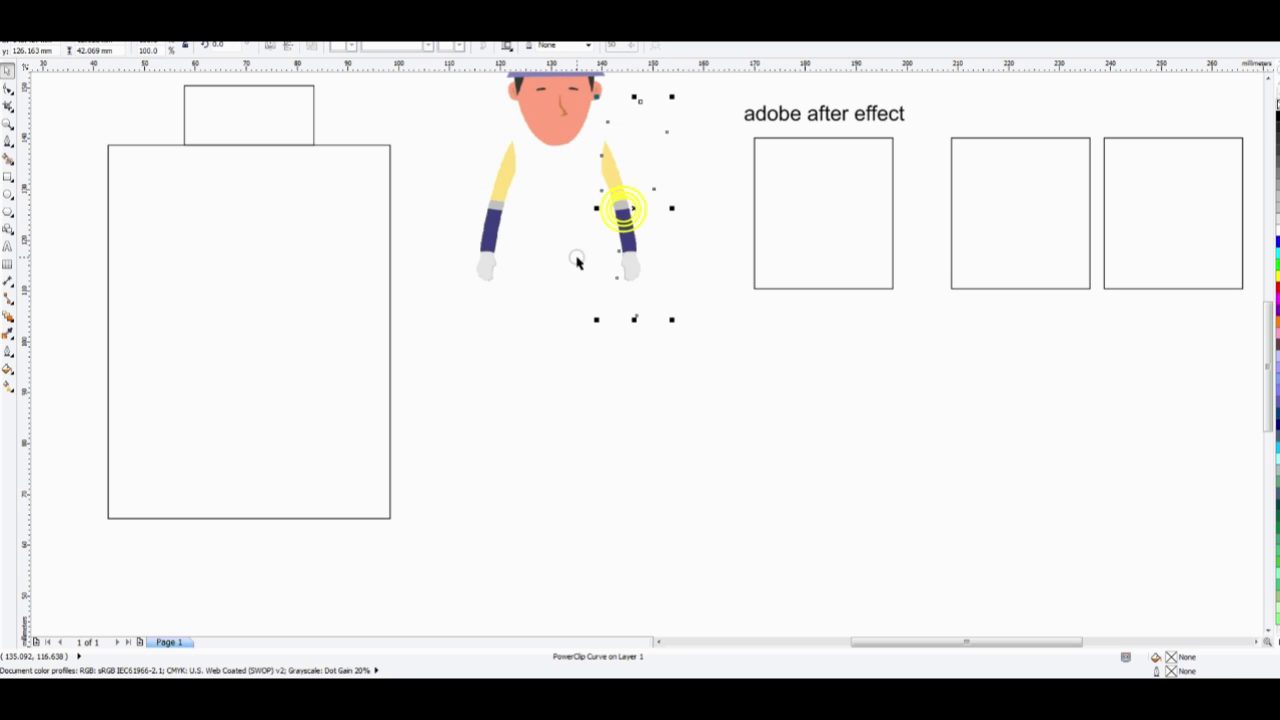
- Duplicate the mirrored arm below the cut parts and extract the full worker figure from the copy
{"action": "left_click", "coordinate": [499, 205]}
{"action": "right_click", "coordinate": [630, 430]}
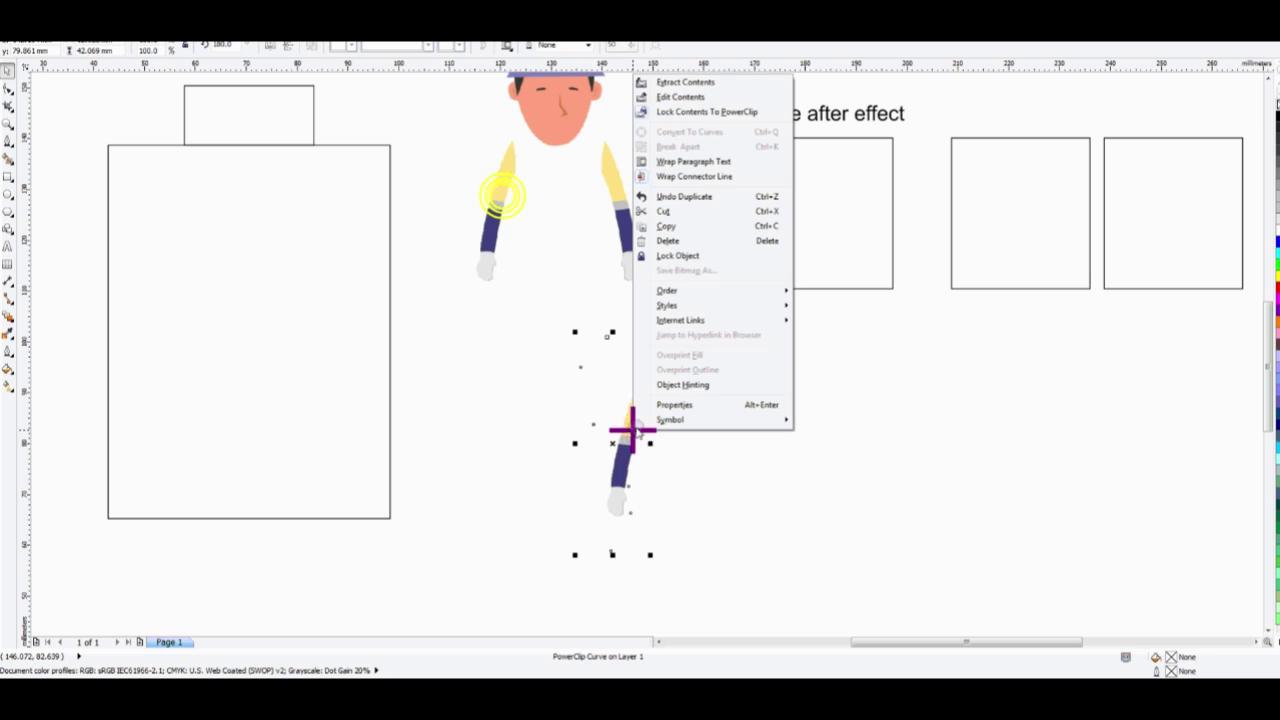
{"action": "left_click", "coordinate": [688, 78]}
{"action": "left_click", "coordinate": [803, 373]}
{"action": "left_click", "coordinate": [493, 470]}
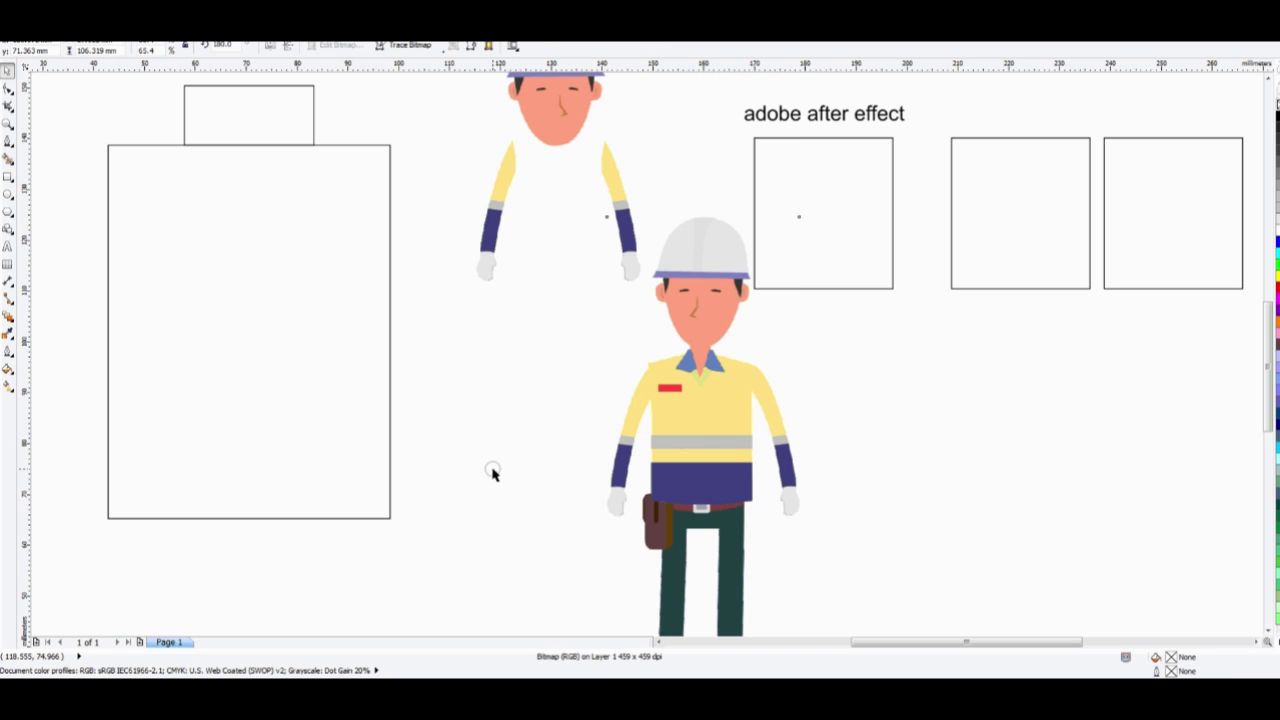
- Move the extracted worker figure clear of the cut arms, to just below the first captioned square
{"action": "left_click_drag", "start_coordinate": [691, 411], "coordinate": [311, 409]}
{"action": "left_click", "coordinate": [655, 387]}
{"action": "left_click_drag", "start_coordinate": [706, 304], "coordinate": [757, 360]}
{"action": "left_click_drag", "start_coordinate": [326, 403], "coordinate": [787, 438]}
{"action": "left_click", "coordinate": [1267, 82]}
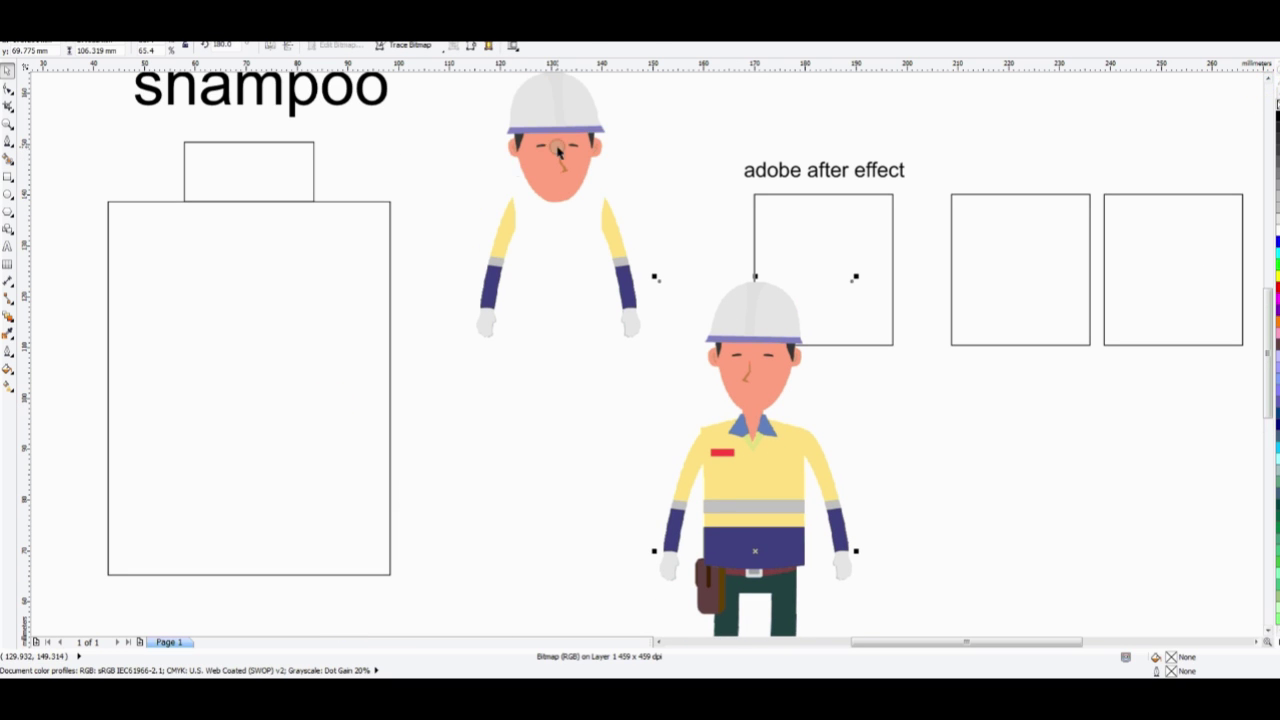
- Try to move the mirrored arm farther away from the head, and undo the move
{"action": "left_click", "coordinate": [557, 143]}
{"action": "left_click", "coordinate": [628, 314]}
{"action": "left_click", "coordinate": [489, 302]}
{"action": "left_click_drag", "start_coordinate": [497, 296], "coordinate": [423, 296]}
{"action": "key", "text": "ctrl+z"}
{"action": "left_click", "coordinate": [619, 270]}
- Move the full worker figure below the cut head and begin a Bezier outline up along one arm and across the shoulders
{"action": "left_click", "coordinate": [727, 500]}
{"action": "left_click_drag", "start_coordinate": [727, 500], "coordinate": [584, 472]}
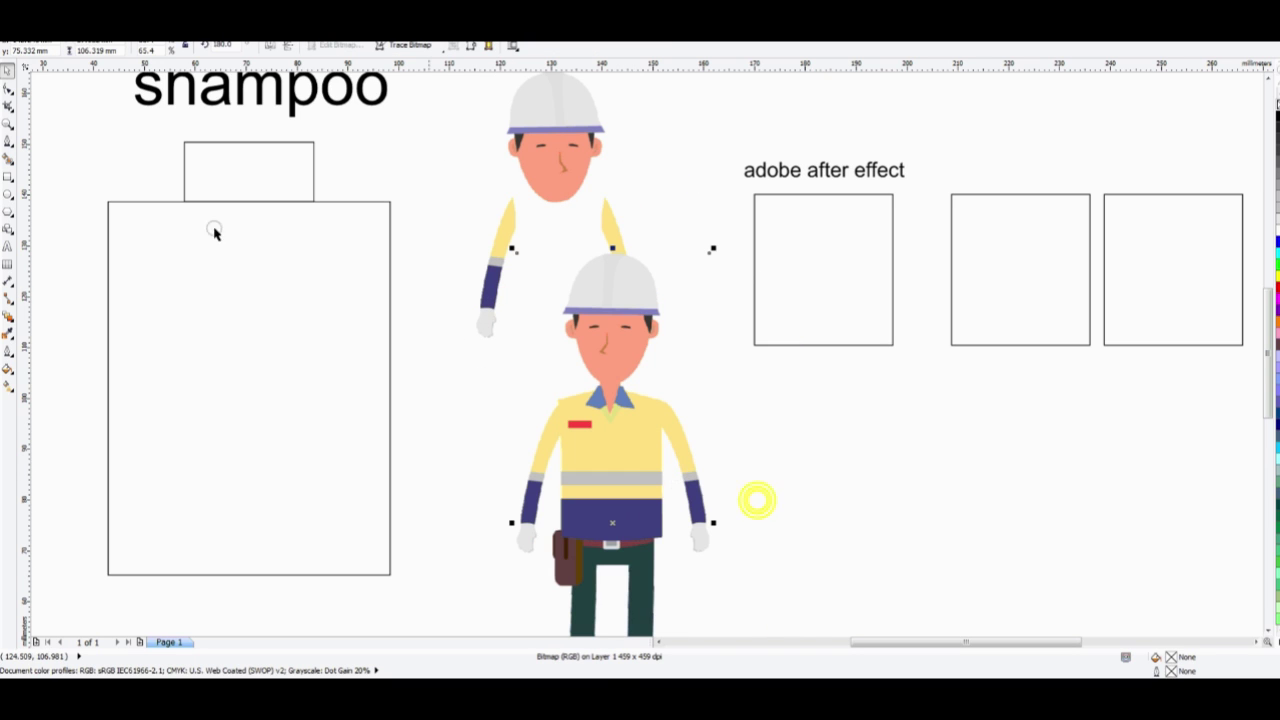
{"action": "left_click", "coordinate": [8, 139]}
{"action": "left_click", "coordinate": [498, 594]}
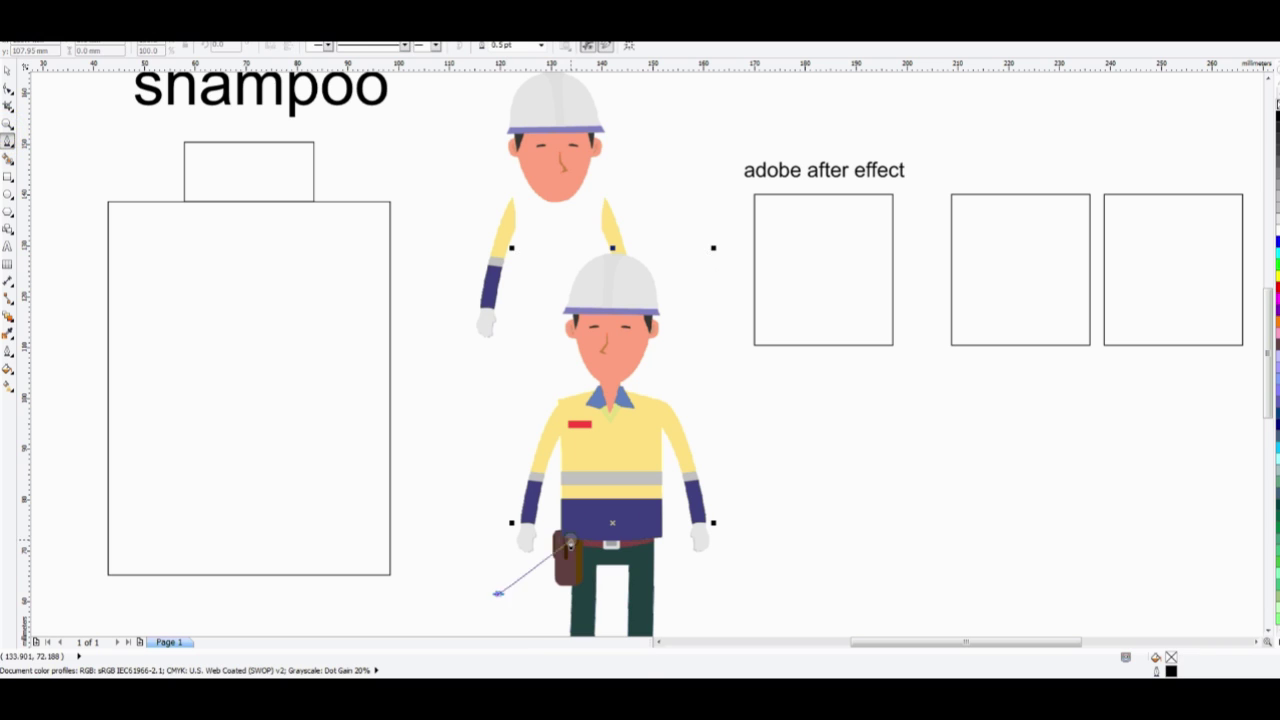
{"action": "left_click", "coordinate": [549, 535]}
{"action": "left_click", "coordinate": [555, 484]}
{"action": "left_click", "coordinate": [561, 434]}
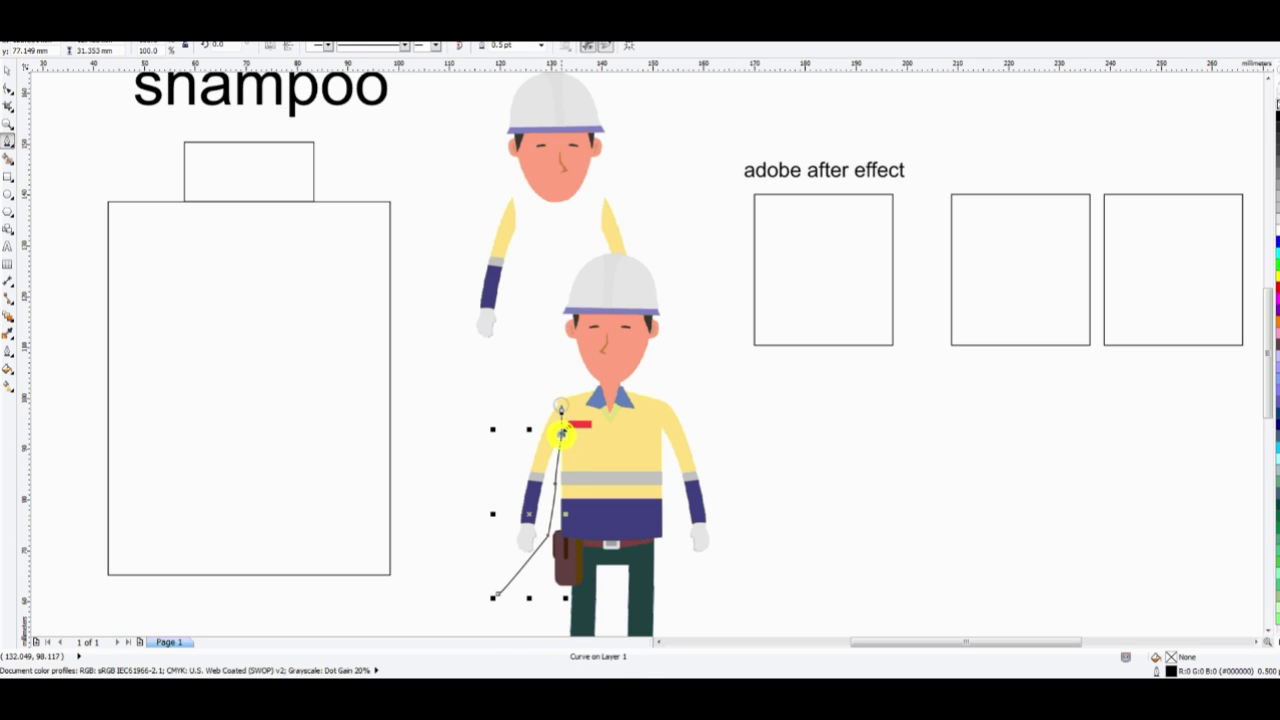
{"action": "left_click", "coordinate": [558, 397]}
{"action": "left_click", "coordinate": [591, 388]}
{"action": "left_click", "coordinate": [592, 388]}
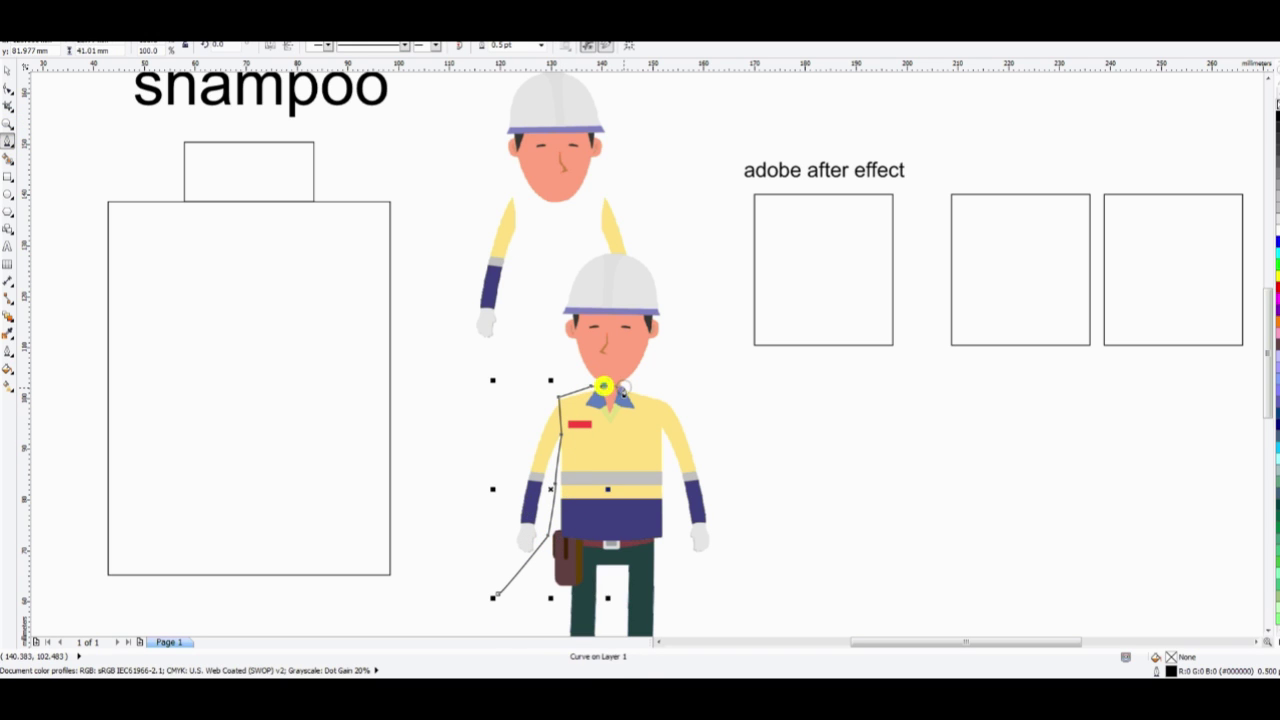
{"action": "left_click", "coordinate": [664, 382]}
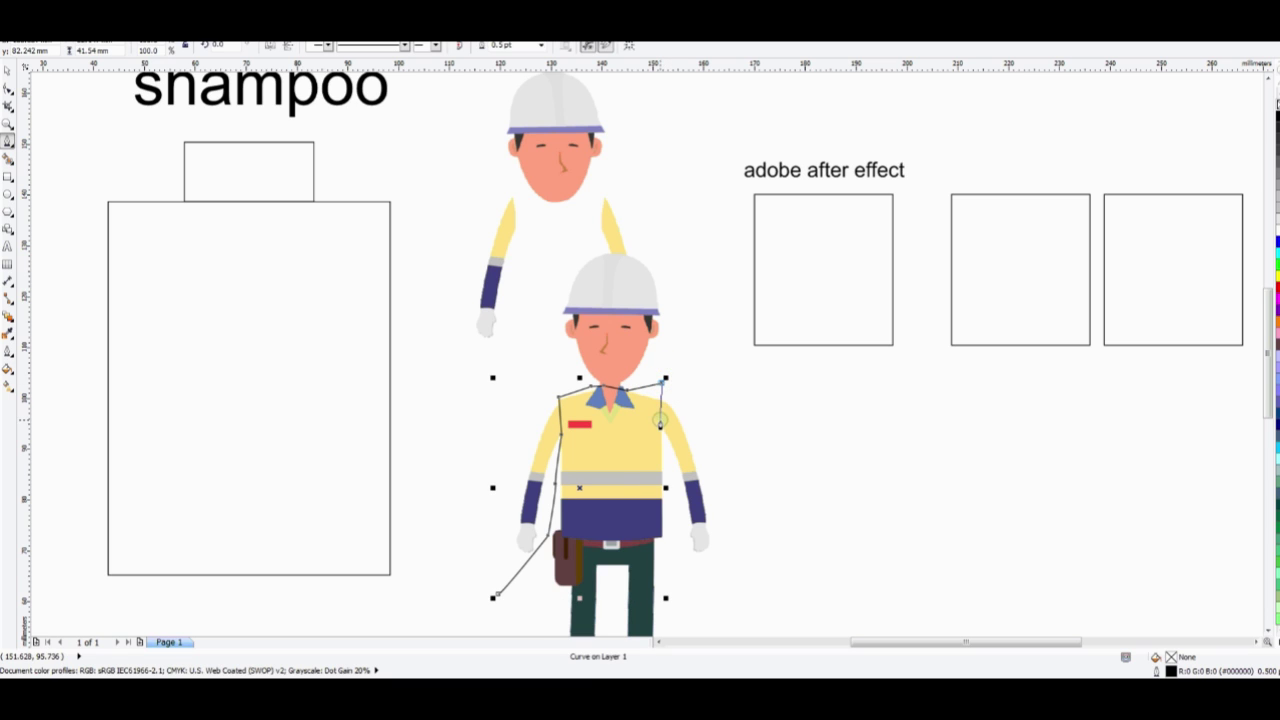
- Continue the body outline down between the torso and the other arm, and out past the hand
{"action": "left_click", "coordinate": [669, 479]}
{"action": "left_click", "coordinate": [669, 547]}
{"action": "left_click", "coordinate": [703, 580]}
{"action": "left_click", "coordinate": [802, 561]}
- Try to extend the body outline up past the squares and straight to below the feet, and undo those points
{"action": "left_click_drag", "start_coordinate": [823, 467], "coordinate": [809, 449]}
{"action": "left_click", "coordinate": [709, 279]}
{"action": "left_click", "coordinate": [675, 184]}
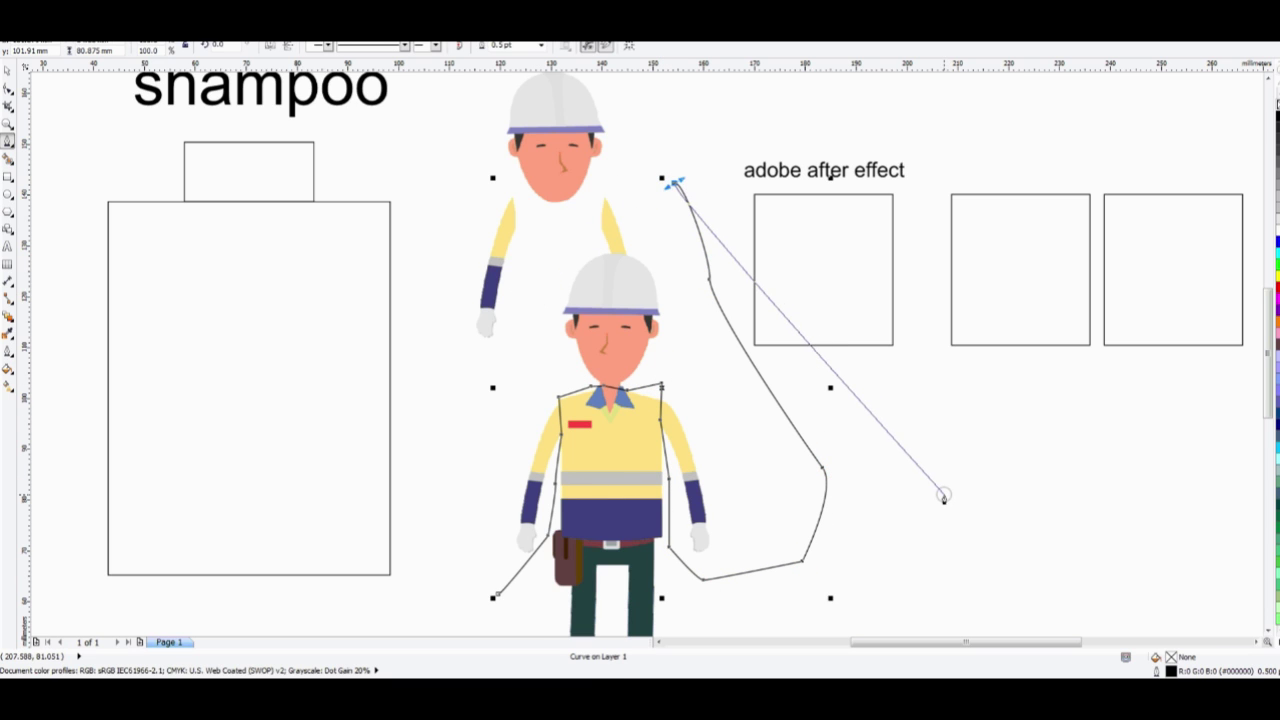
{"action": "key", "text": "ctrl+z"}
{"action": "key", "text": "ctrl+z"}
{"action": "key", "text": "ctrl+z"}
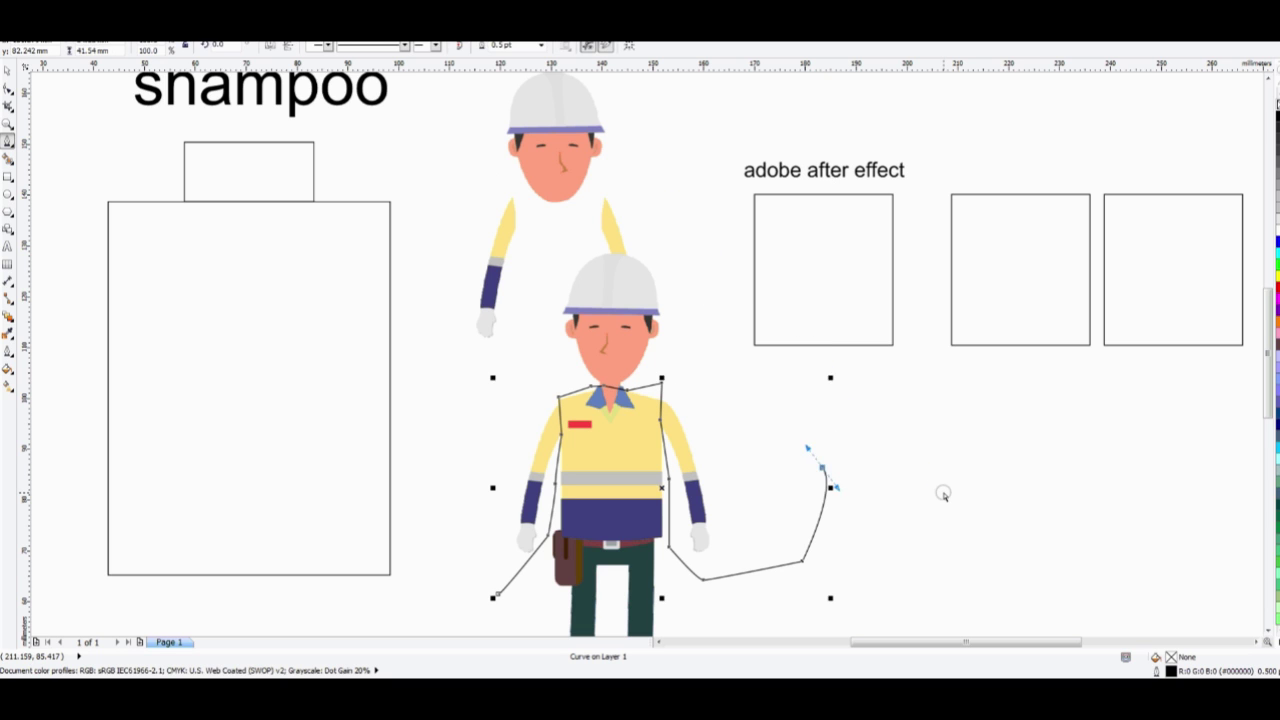
{"action": "left_click", "coordinate": [596, 600]}
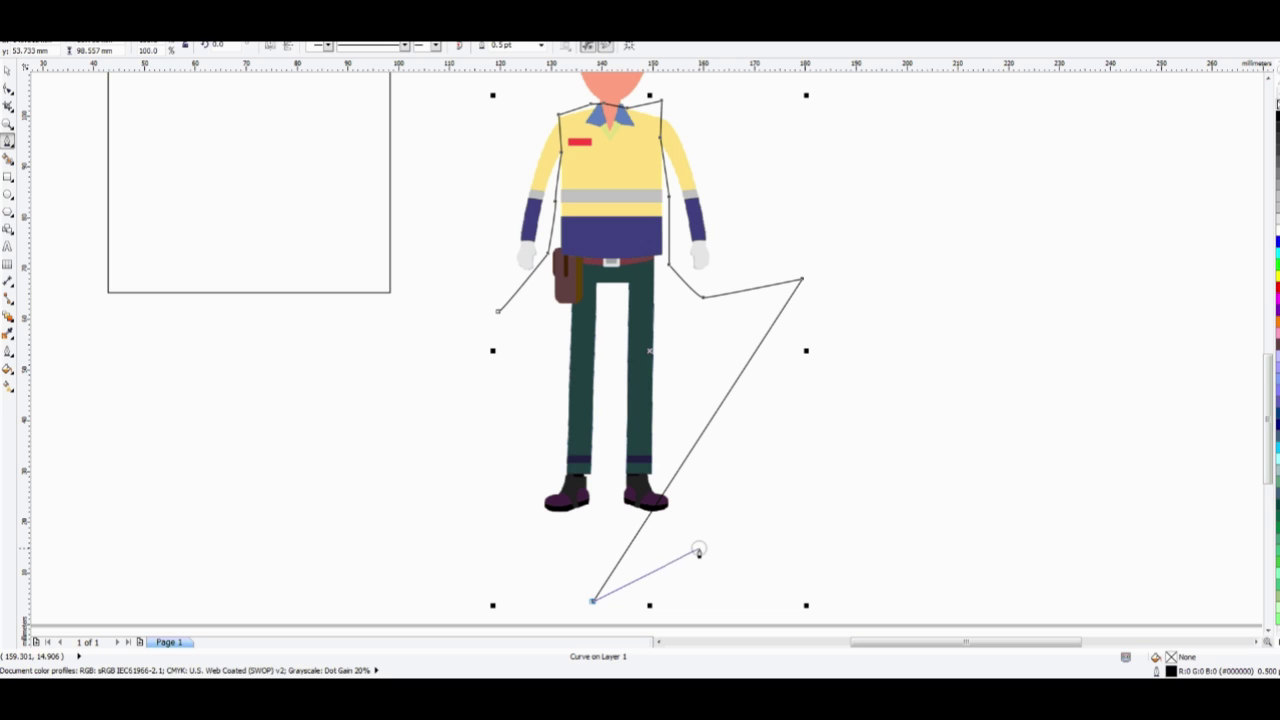
{"action": "key", "text": "ctrl+z"}
- Close the body outline around the legs and feet back to its starting point, making it about 99 mm tall
{"action": "left_click", "coordinate": [714, 530]}
{"action": "left_click", "coordinate": [641, 605]}
{"action": "left_click", "coordinate": [519, 551]}
{"action": "left_click", "coordinate": [480, 428]}
{"action": "left_click", "coordinate": [497, 312]}
{"action": "key", "text": "space"}
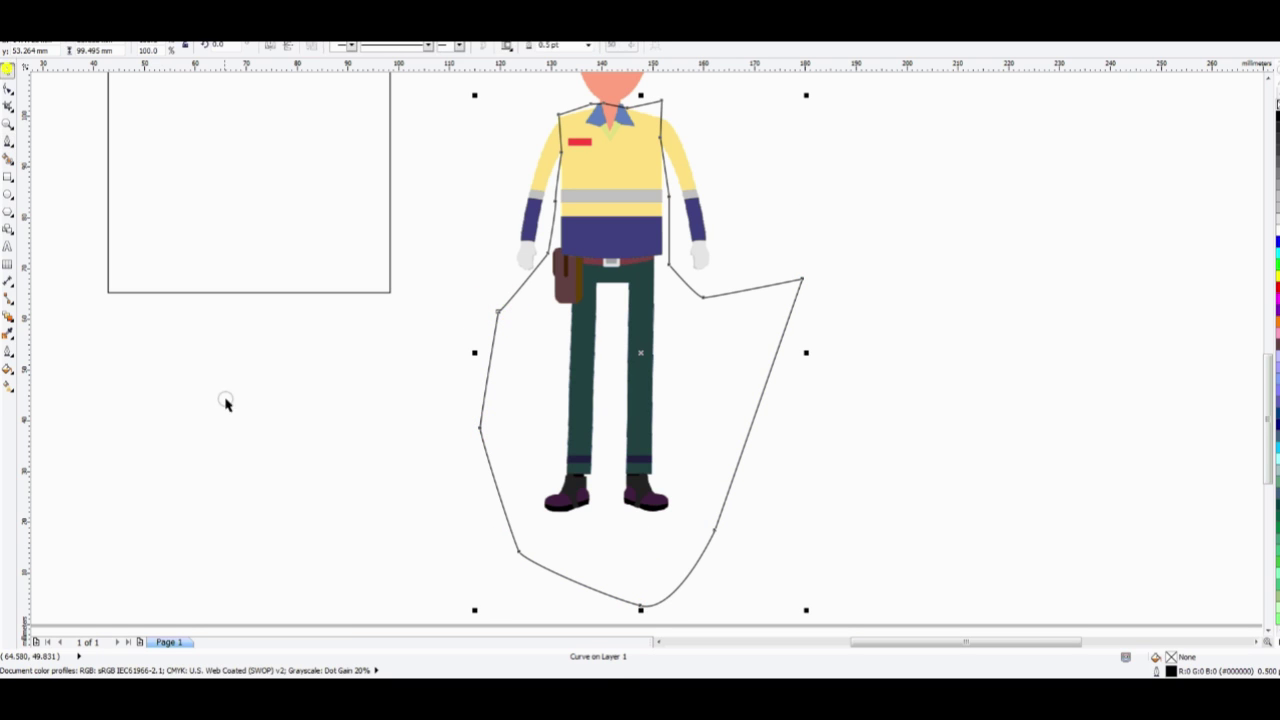
- PowerClip the worker figure into the body outline and remove the outline's colour
{"action": "left_click", "coordinate": [226, 401]}
{"action": "left_click", "coordinate": [522, 251]}
{"action": "right_click", "coordinate": [522, 251]}
{"action": "left_click", "coordinate": [357, 191]}
{"action": "left_click", "coordinate": [544, 318]}
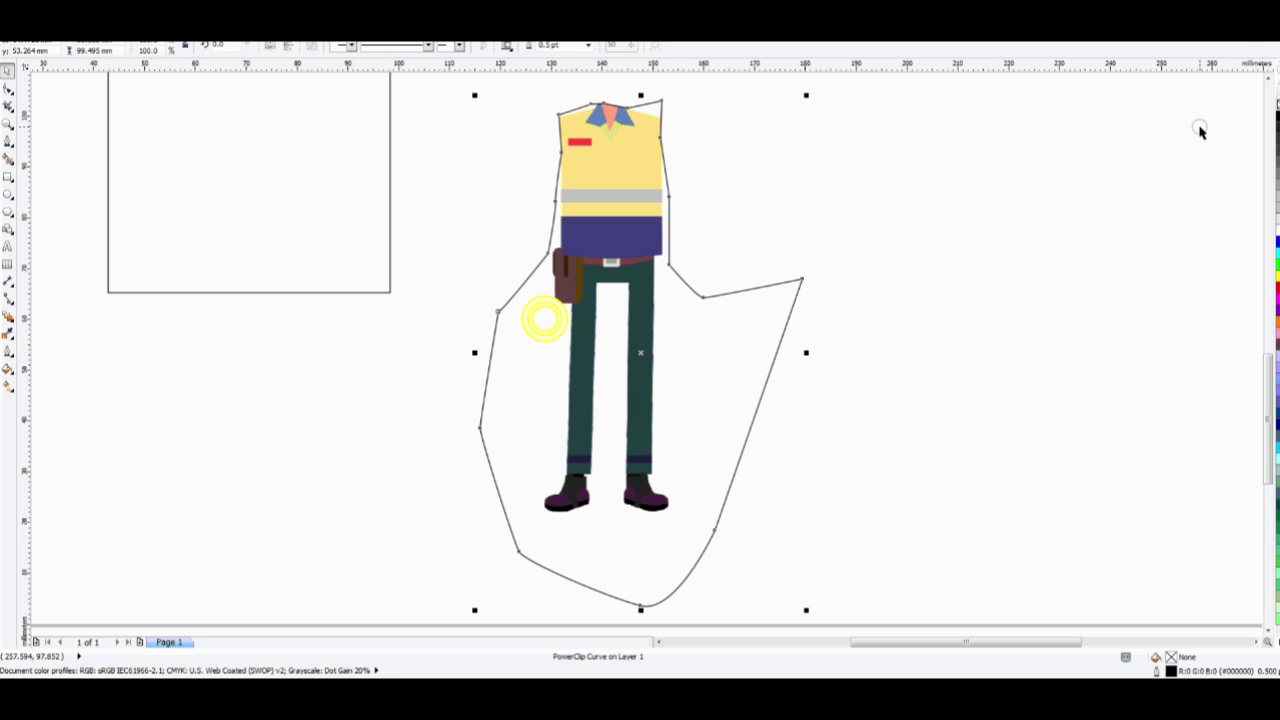
{"action": "right_click", "coordinate": [1268, 88]}
{"action": "left_click", "coordinate": [1192, 140]}
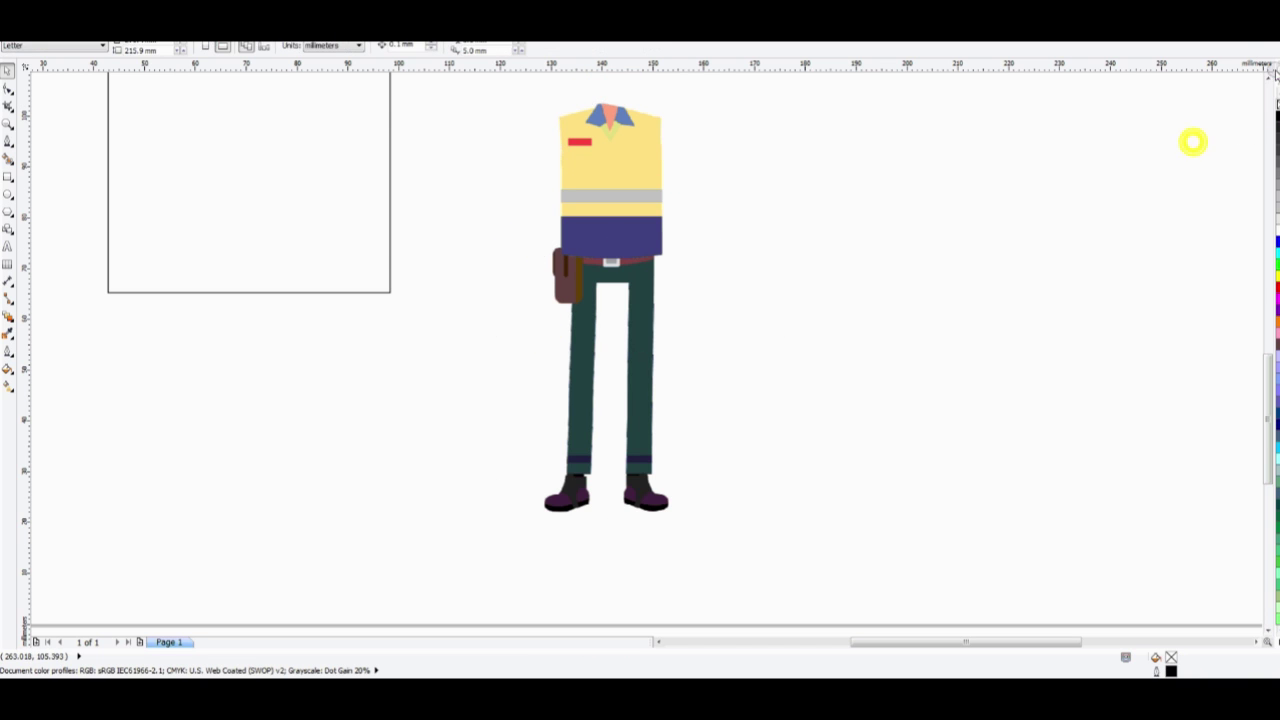
- Move the clipped body between the two arms, then lower it to leave a gap beneath the head
{"action": "left_click", "coordinate": [1268, 83]}
{"action": "left_click", "coordinate": [649, 351]}
{"action": "left_click_drag", "start_coordinate": [611, 371], "coordinate": [572, 270]}
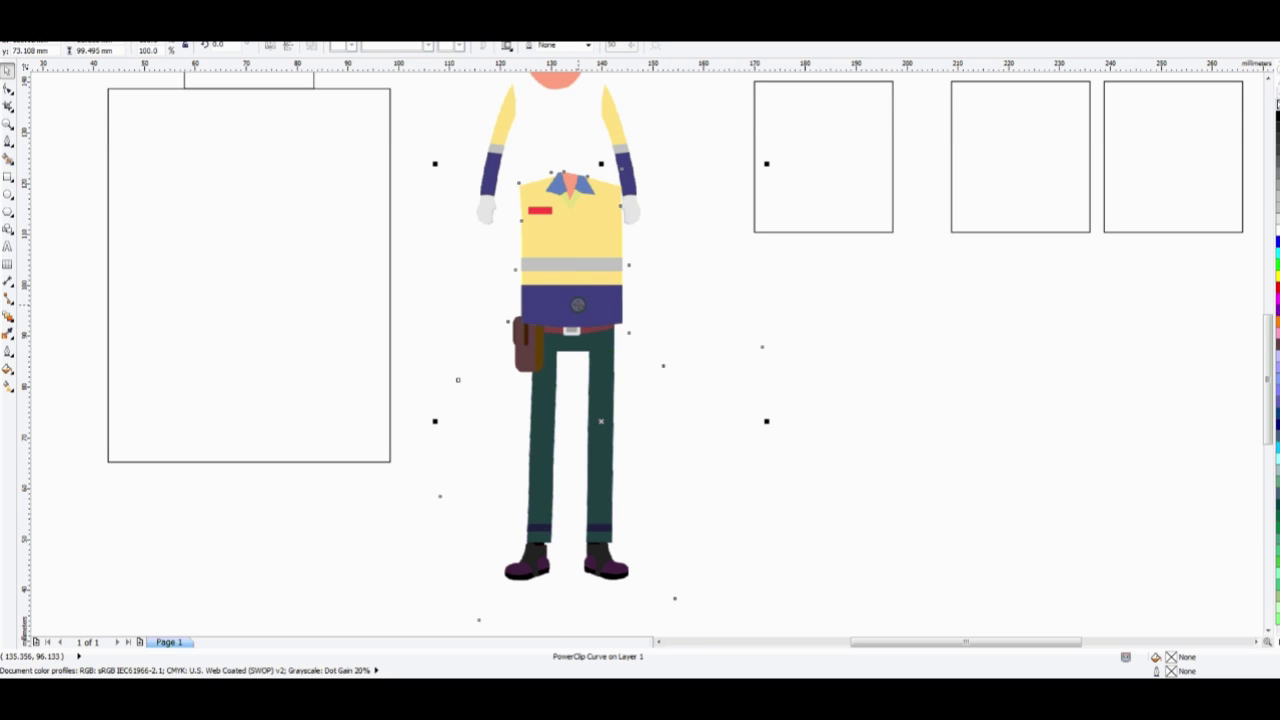
{"action": "left_click", "coordinate": [1270, 81]}
{"action": "left_click", "coordinate": [1270, 81]}
{"action": "left_click_drag", "start_coordinate": [572, 361], "coordinate": [586, 457]}
- Spread both arms outward and nudge the head and body so the worker's parts stand slightly apart
{"action": "left_click_drag", "start_coordinate": [620, 262], "coordinate": [640, 262]}
{"action": "left_click_drag", "start_coordinate": [497, 257], "coordinate": [464, 251]}
{"action": "left_click_drag", "start_coordinate": [638, 251], "coordinate": [658, 254]}
{"action": "left_click_drag", "start_coordinate": [562, 203], "coordinate": [559, 194]}
{"action": "scroll", "coordinate": [620, 290], "scroll_direction": "down", "scroll_amount": 1}
{"action": "left_click", "coordinate": [684, 411]}
{"action": "left_click_drag", "start_coordinate": [612, 388], "coordinate": [619, 374]}
{"action": "left_click", "coordinate": [769, 434]}
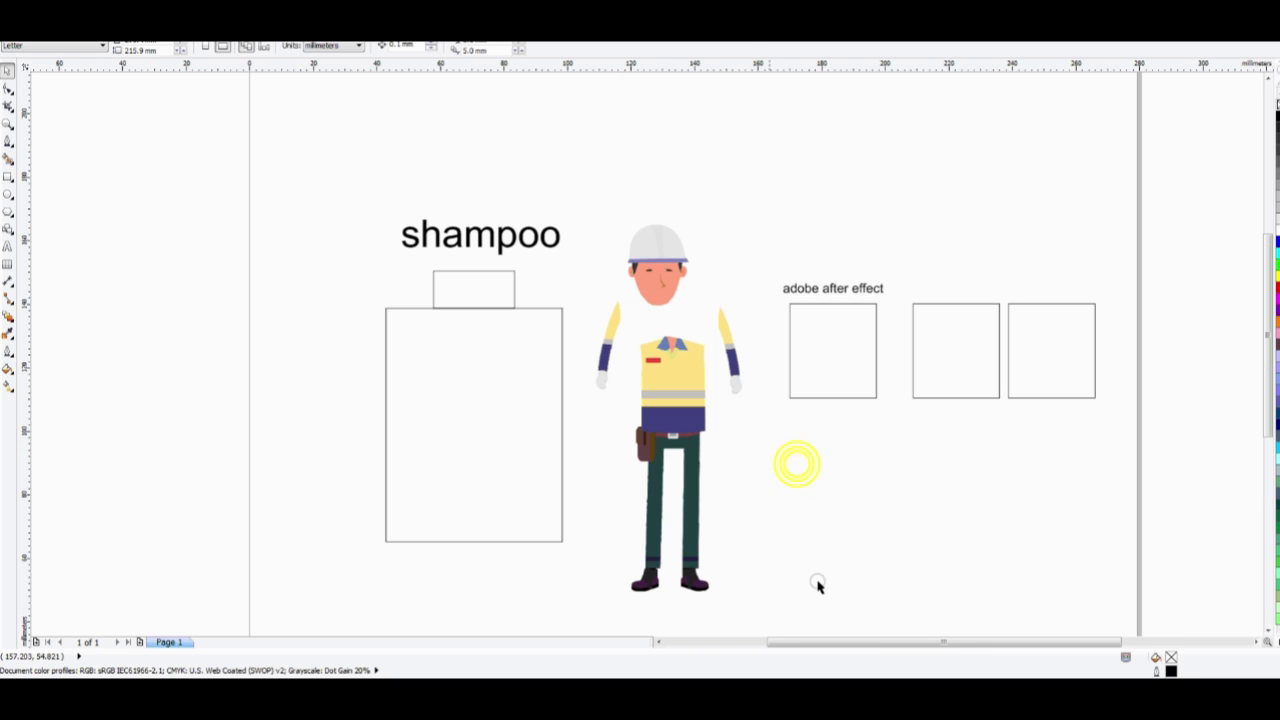
{"action": "left_click", "coordinate": [838, 576]}
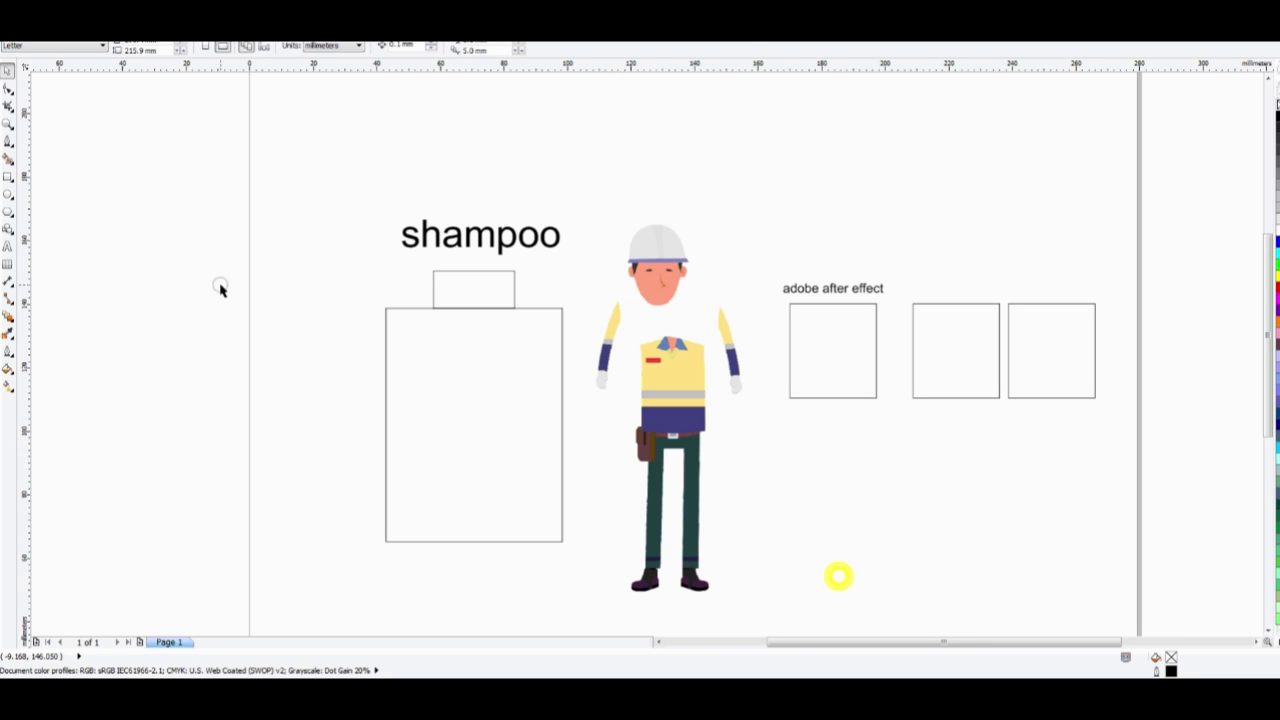
- Draw a wide rectangle about 41 mm tall above the adobe after effect caption and squares, and nudge it into place
{"action": "left_click", "coordinate": [8, 177]}
{"action": "left_click_drag", "start_coordinate": [755, 127], "coordinate": [1045, 258]}
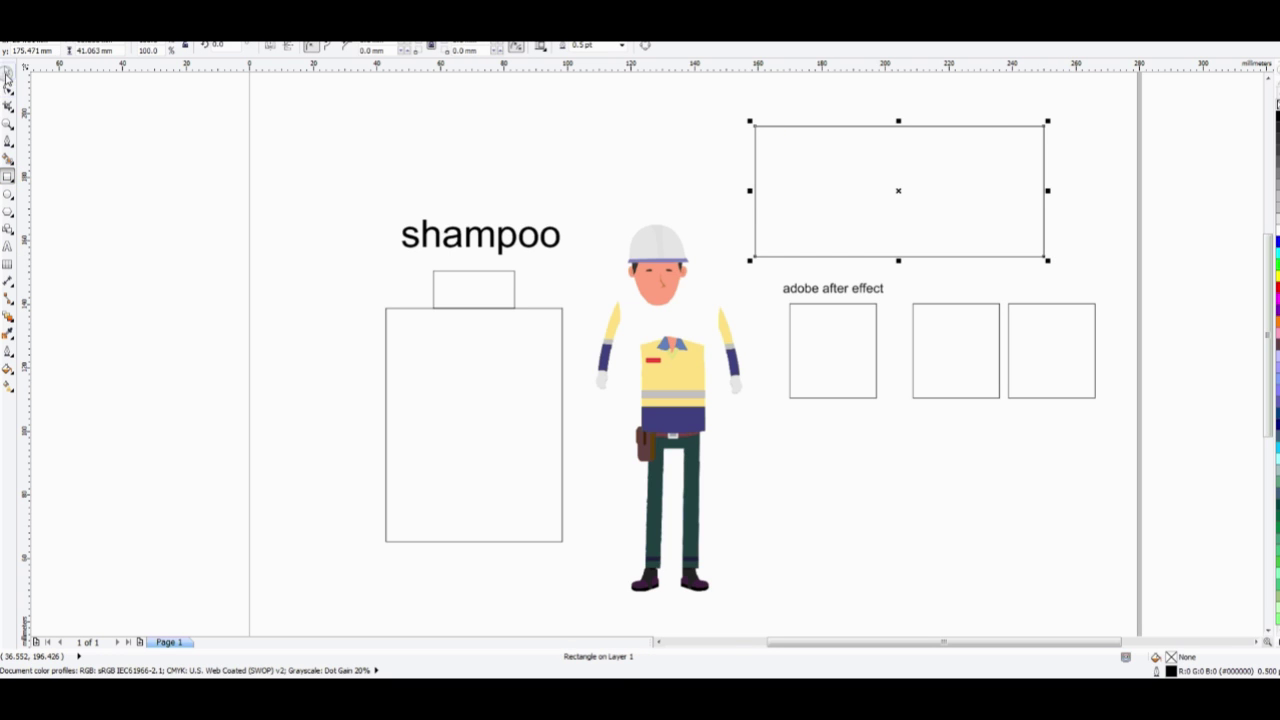
{"action": "mouse_move", "coordinate": [935, 197]}
{"action": "left_mouse_down"}
{"action": "mouse_move", "coordinate": [271, 209]}
{"action": "mouse_move", "coordinate": [286, 174]}
{"action": "mouse_move", "coordinate": [270, 231]}
{"action": "mouse_move", "coordinate": [300, 251]}
{"action": "mouse_move", "coordinate": [316, 229]}
{"action": "mouse_move", "coordinate": [275, 236]}
{"action": "mouse_move", "coordinate": [950, 168]}
{"action": "mouse_move", "coordinate": [921, 191]}
{"action": "left_mouse_up"}
{"action": "left_click", "coordinate": [1176, 185]}
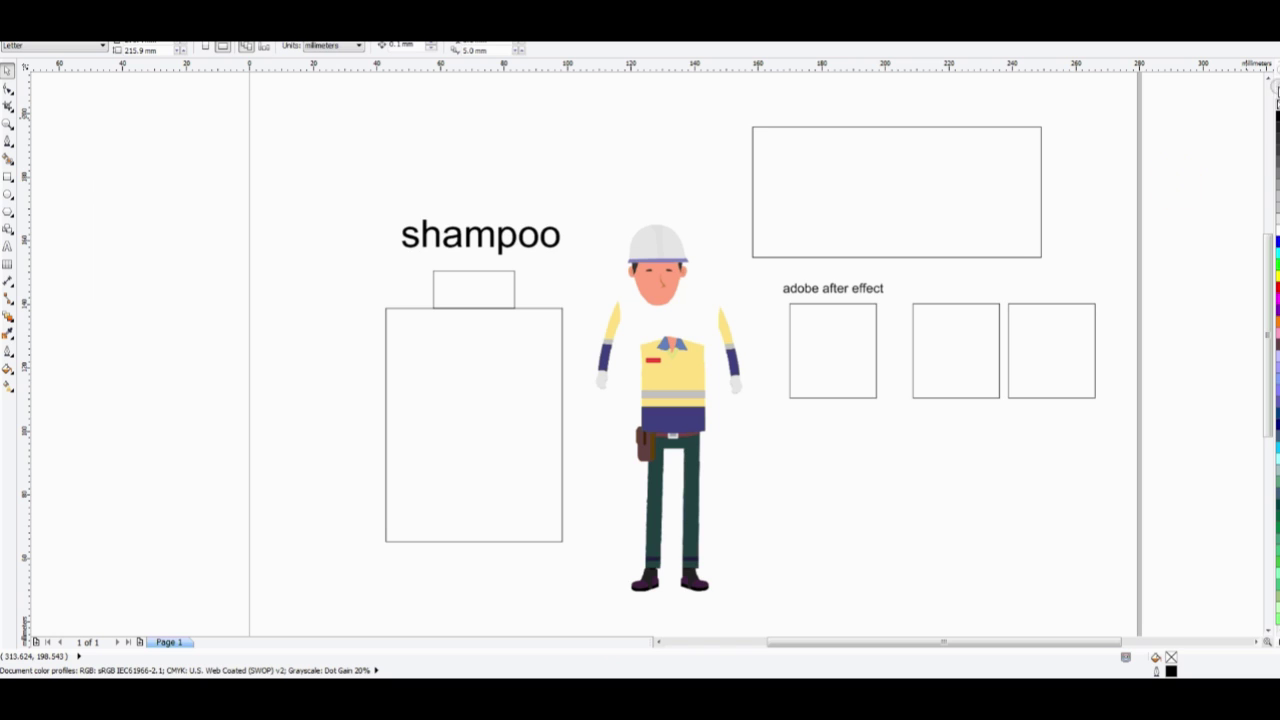
- Reposition the wide rectangle above the three squares
{"action": "scroll", "coordinate": [1268, 88], "scroll_direction": "up", "scroll_amount": 3}
{"action": "left_click", "coordinate": [893, 340]}
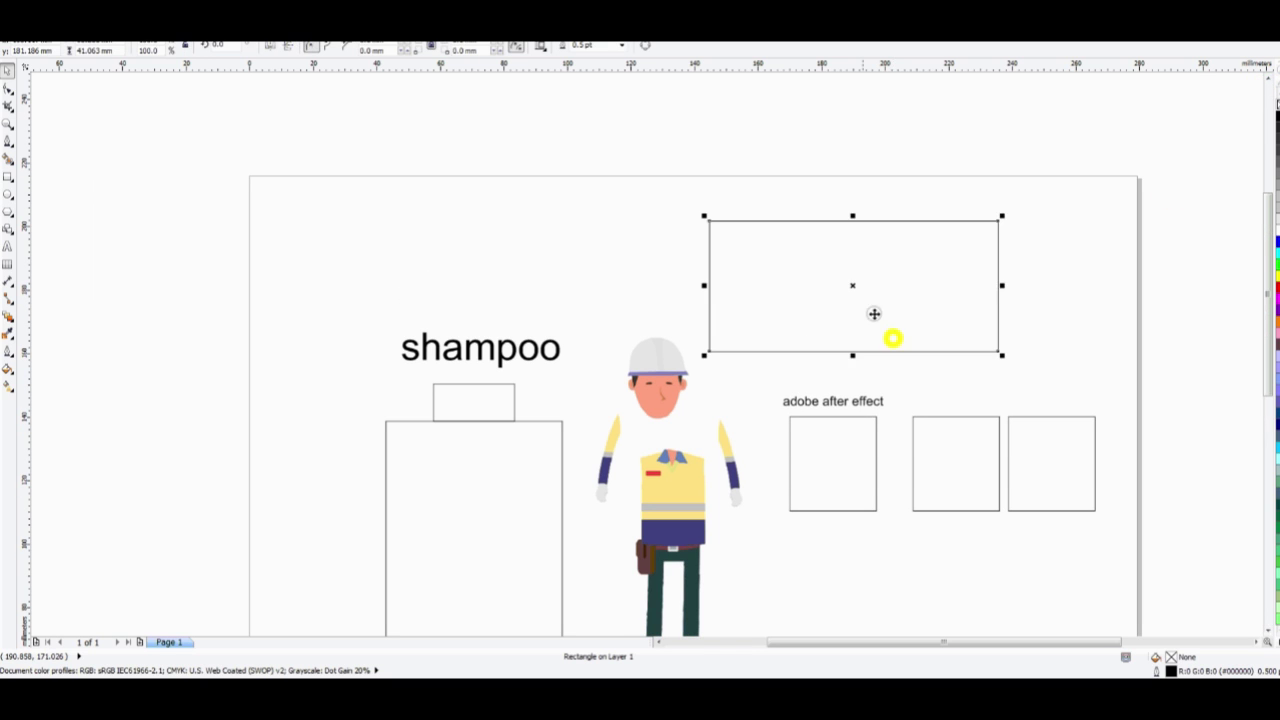
{"action": "left_click_drag", "start_coordinate": [886, 305], "coordinate": [894, 310]}
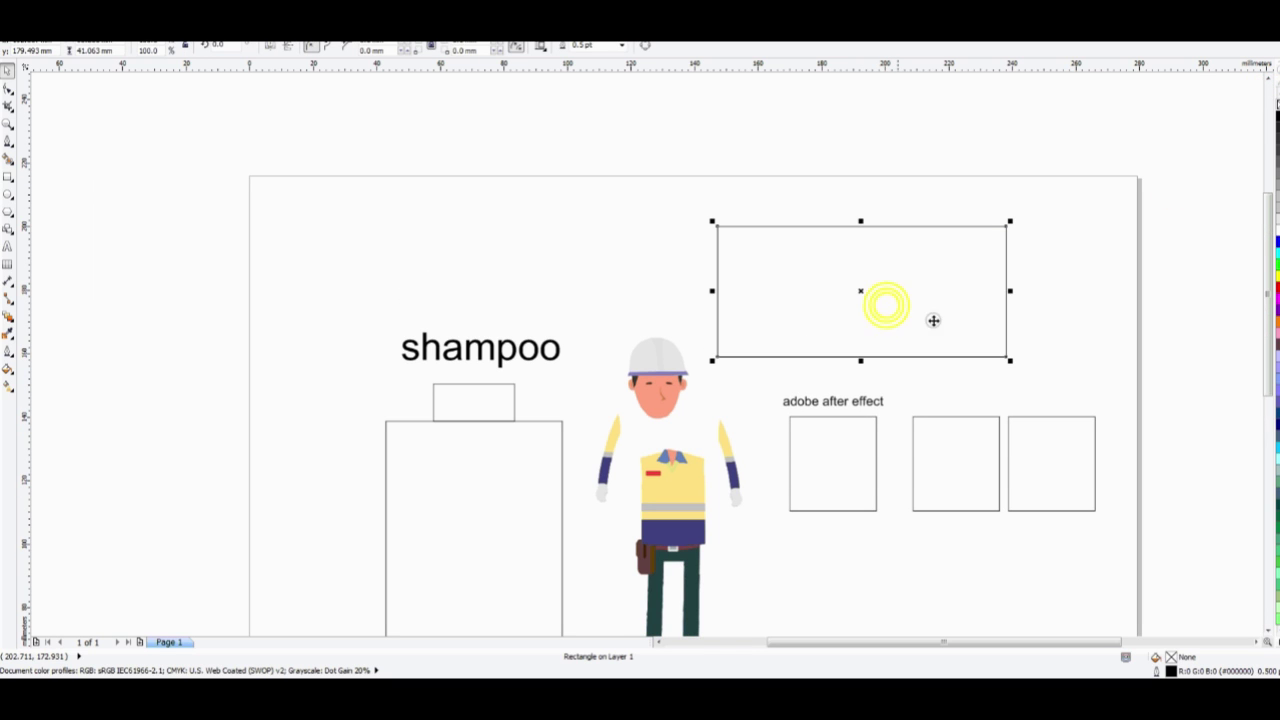
{"action": "left_click", "coordinate": [1091, 314]}
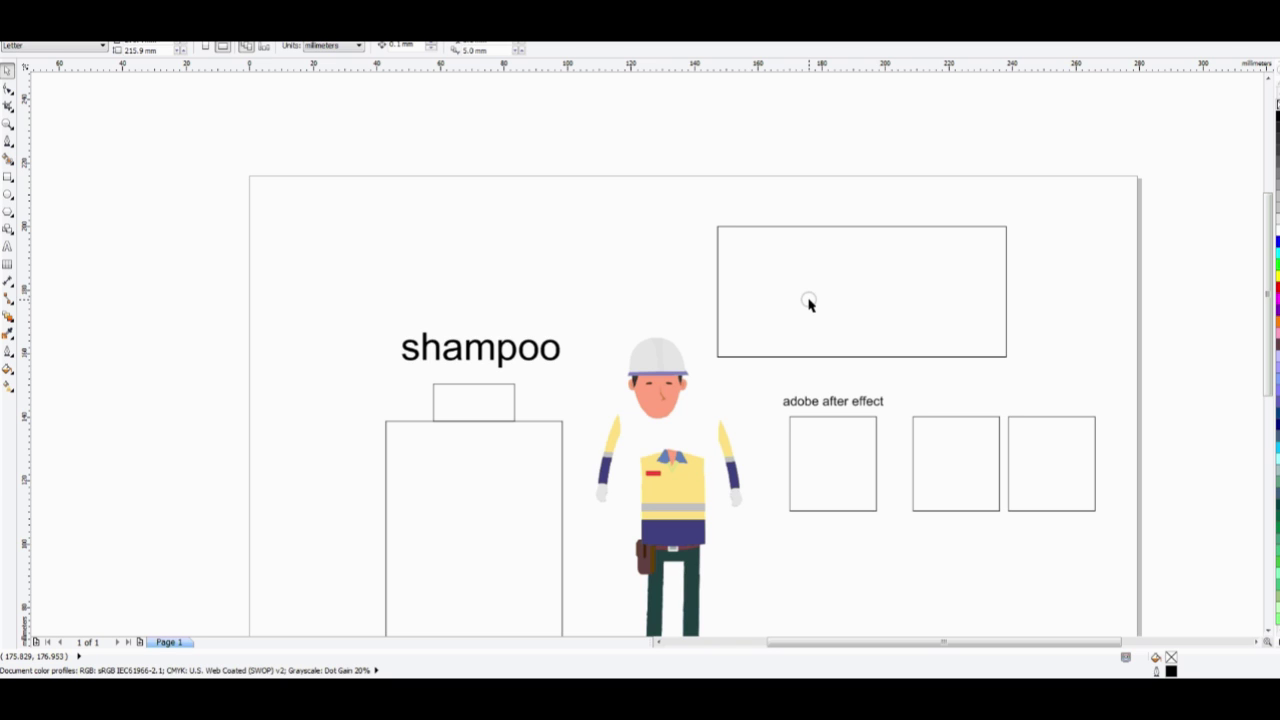
{"action": "left_click", "coordinate": [810, 304]}
{"action": "left_click_drag", "start_coordinate": [886, 304], "coordinate": [1004, 289]}
{"action": "left_click", "coordinate": [1085, 285]}
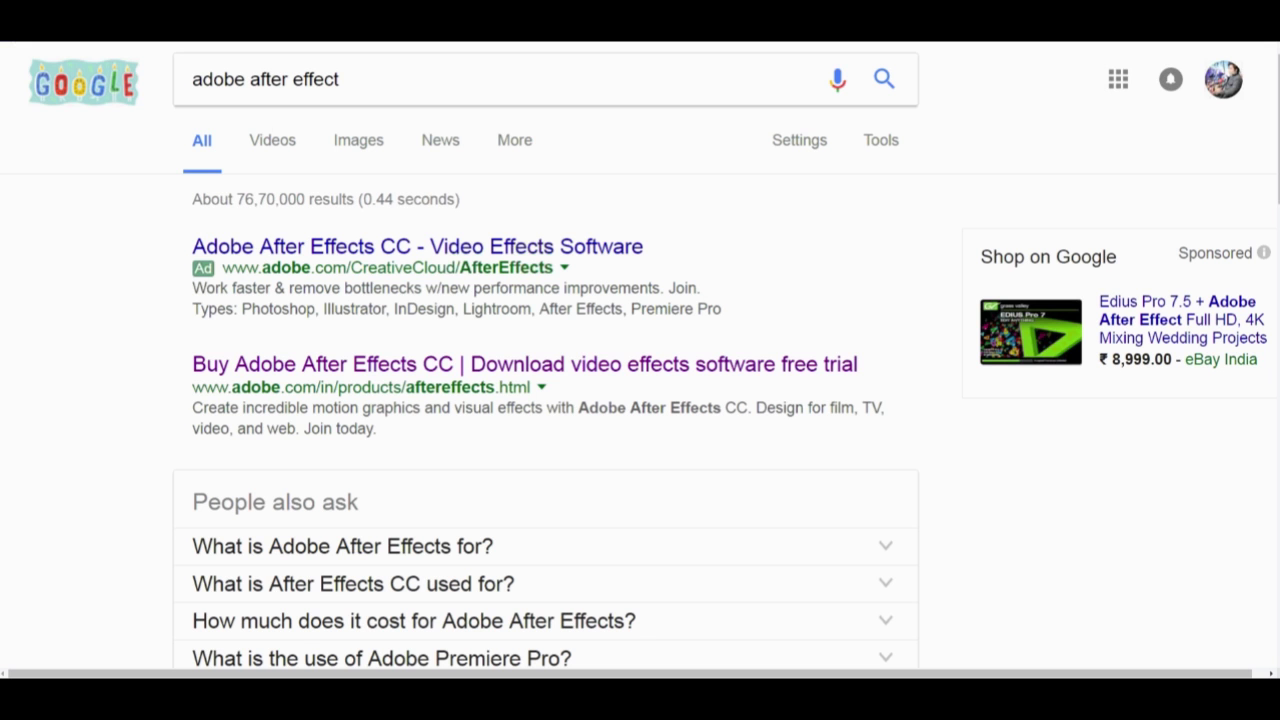
- Switch to the web browser and replace the adobe after effect query with a search for home vector
{"action": "left_click", "coordinate": [363, 79]}
{"action": "triple_click", "coordinate": [363, 79]}
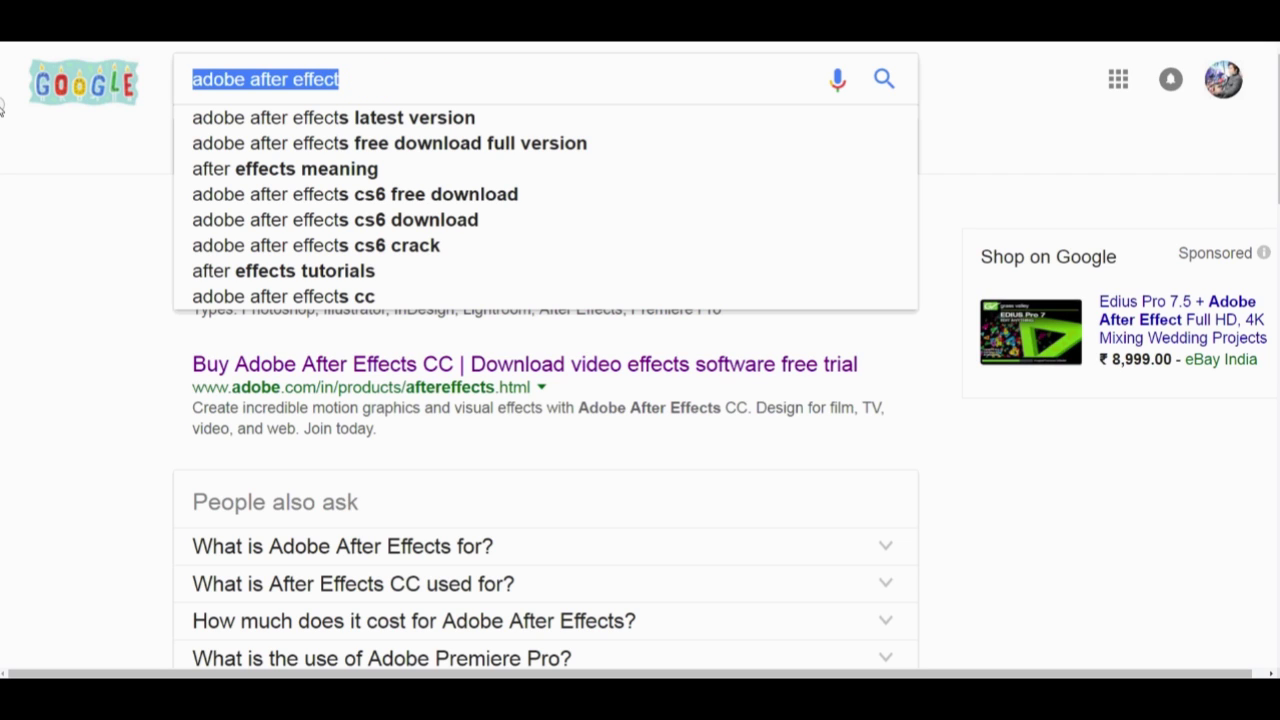
{"action": "type", "text": "home"}
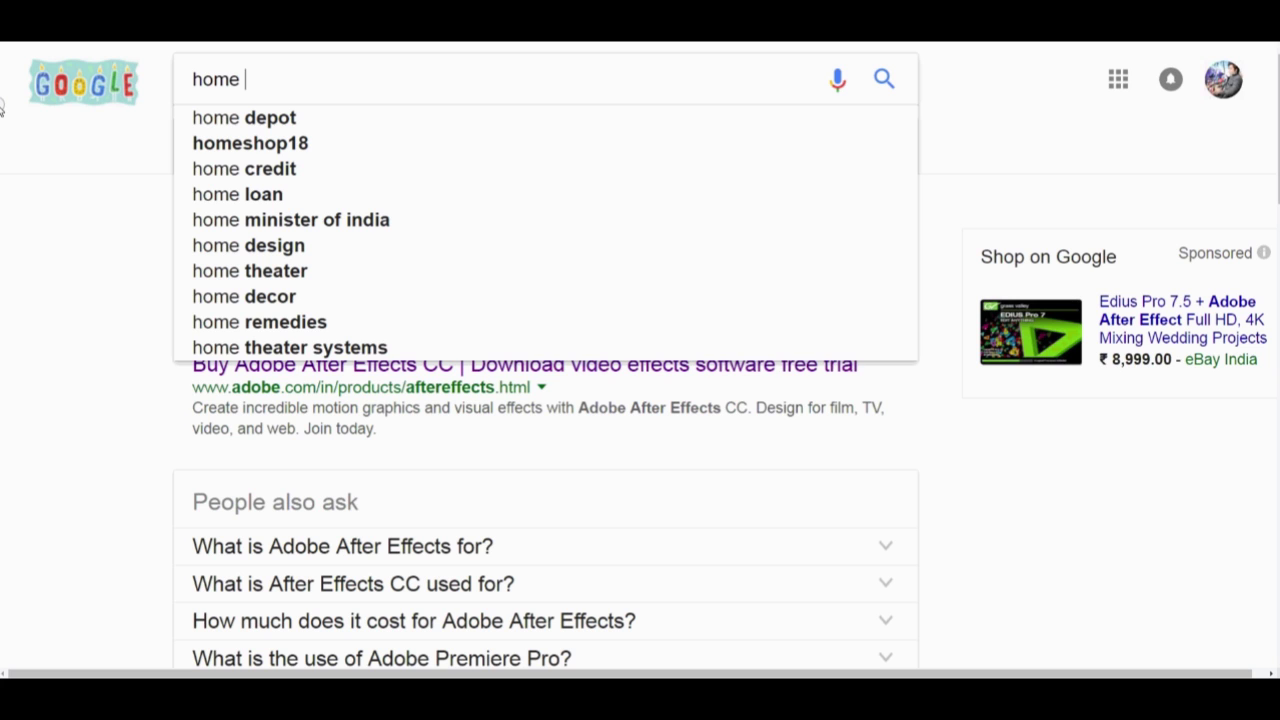
{"action": "type", "text": "vetc"}
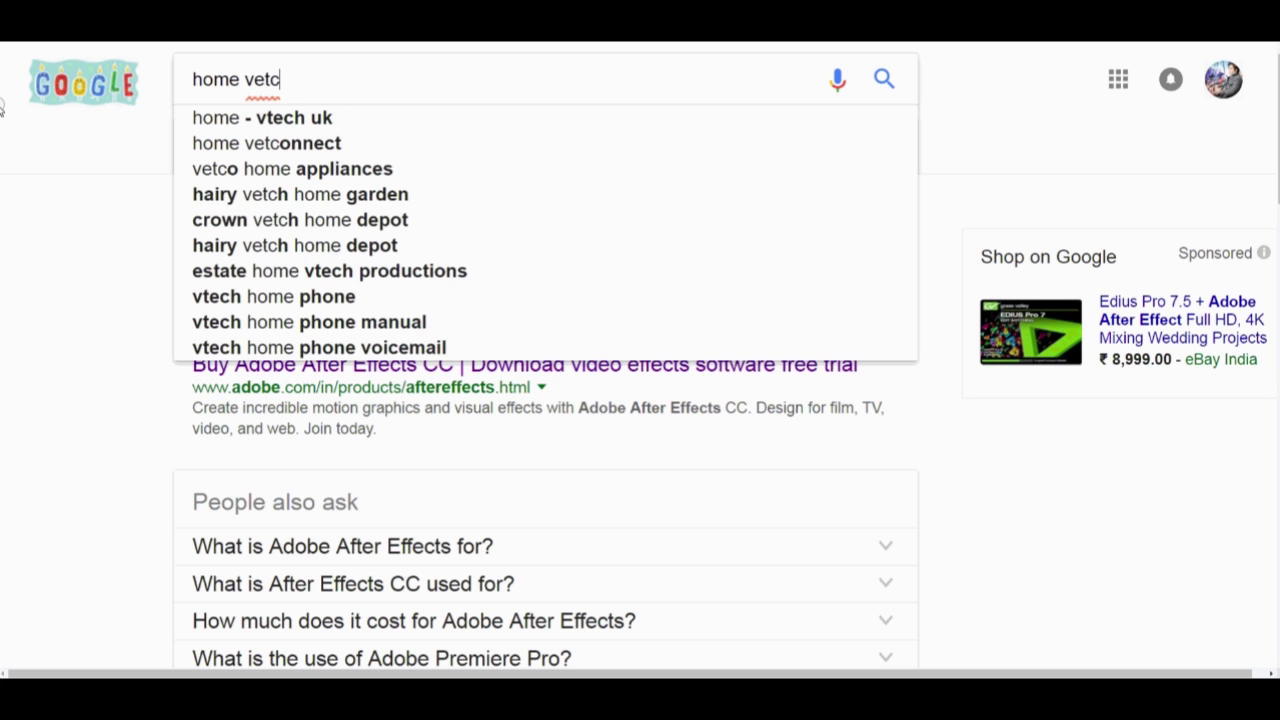
{"action": "key", "text": "BackSpace"}
{"action": "key", "text": "BackSpace"}
{"action": "type", "text": "ctor"}
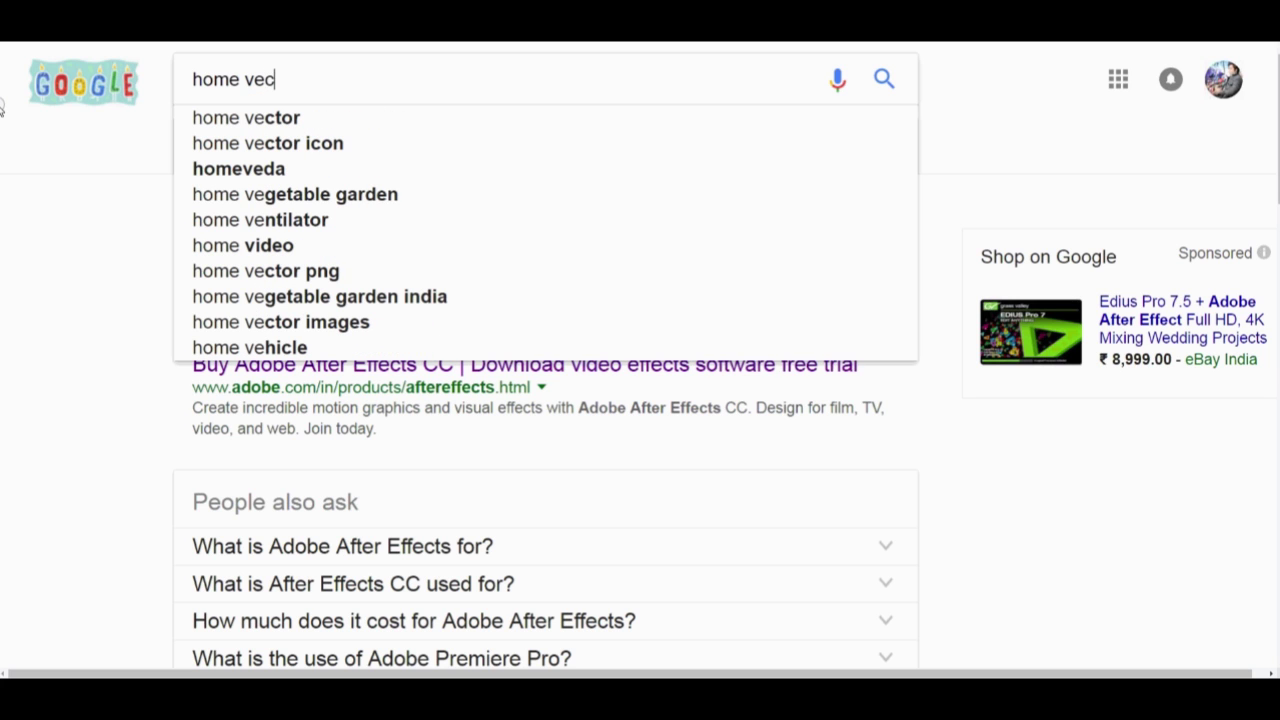
{"action": "key", "text": "Return"}
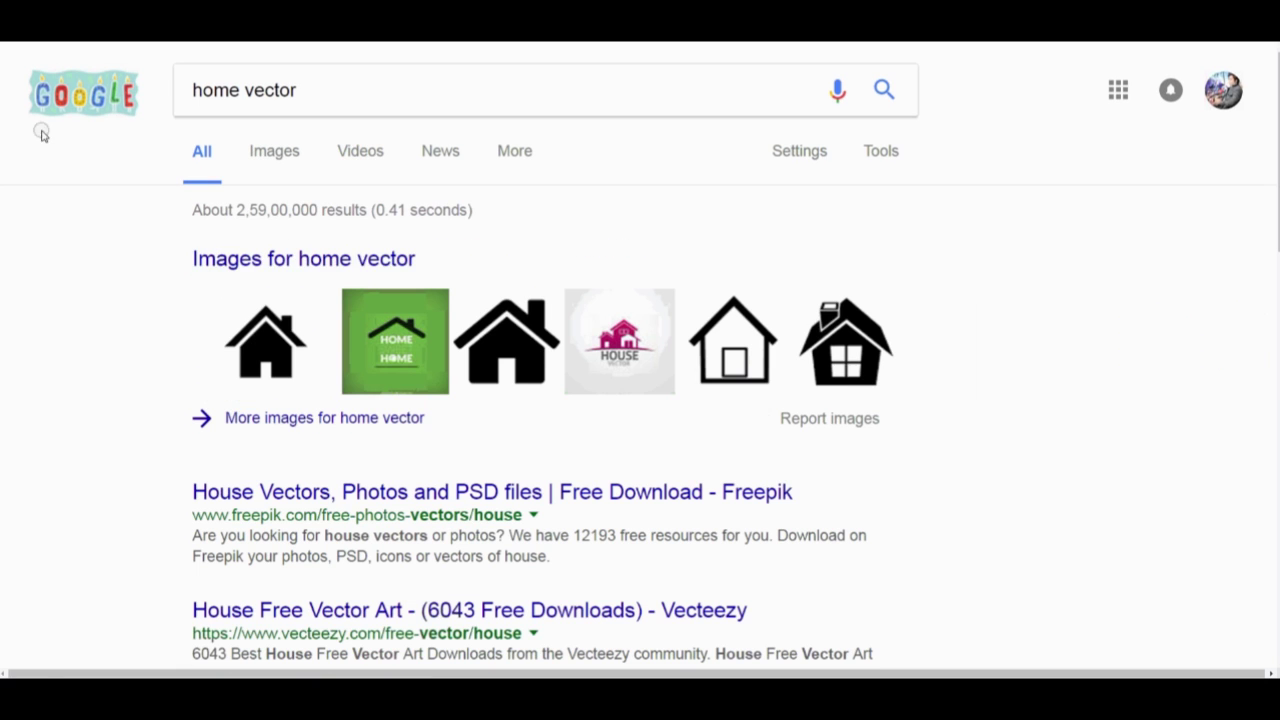
- Show the image results for home vector, narrow them to the Interior category and browse the room illustrations
{"action": "left_click", "coordinate": [275, 156]}
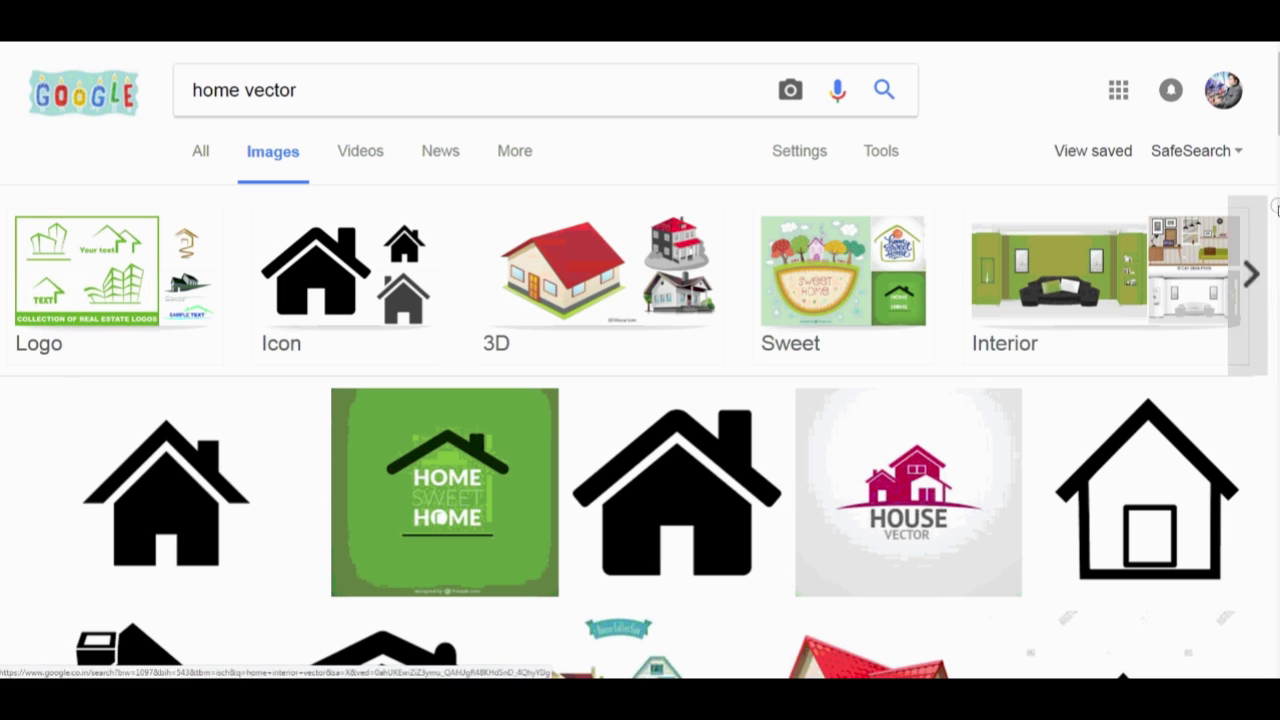
{"action": "scroll", "coordinate": [1001, 258], "scroll_direction": "down", "scroll_amount": 1}
{"action": "left_click", "coordinate": [1001, 258]}
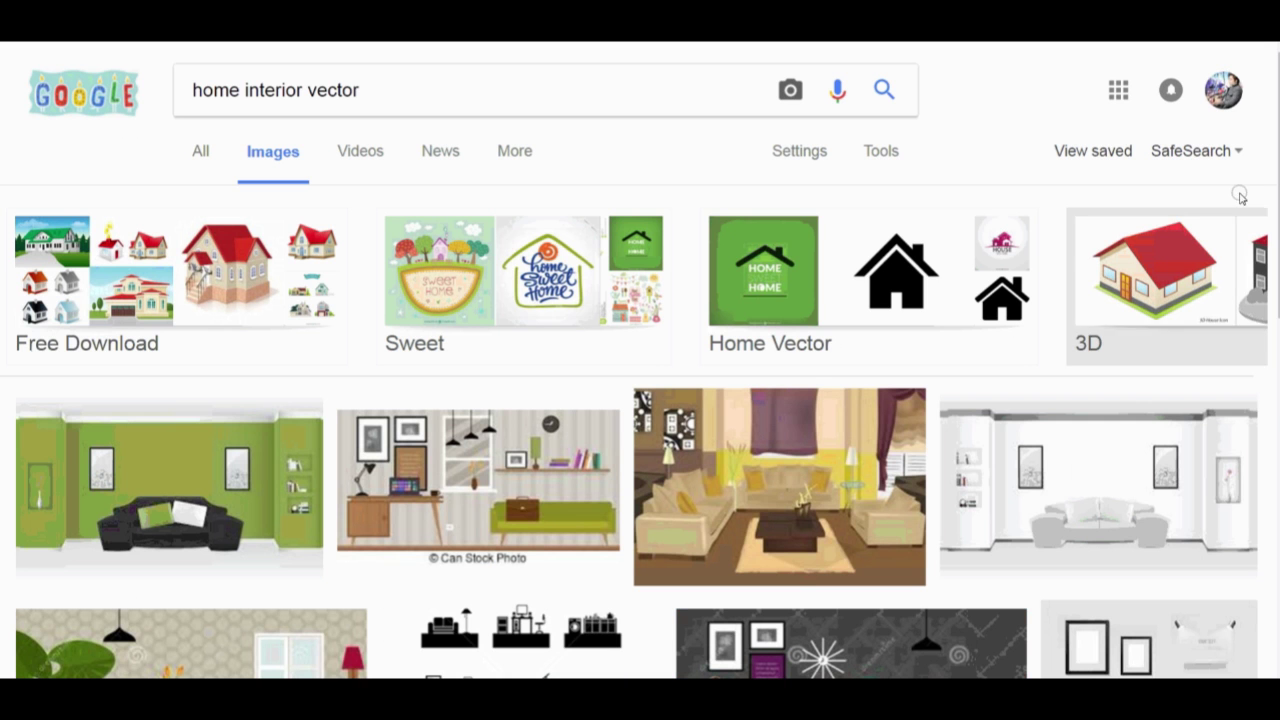
{"action": "scroll", "coordinate": [640, 400], "scroll_direction": "down", "scroll_amount": 2}
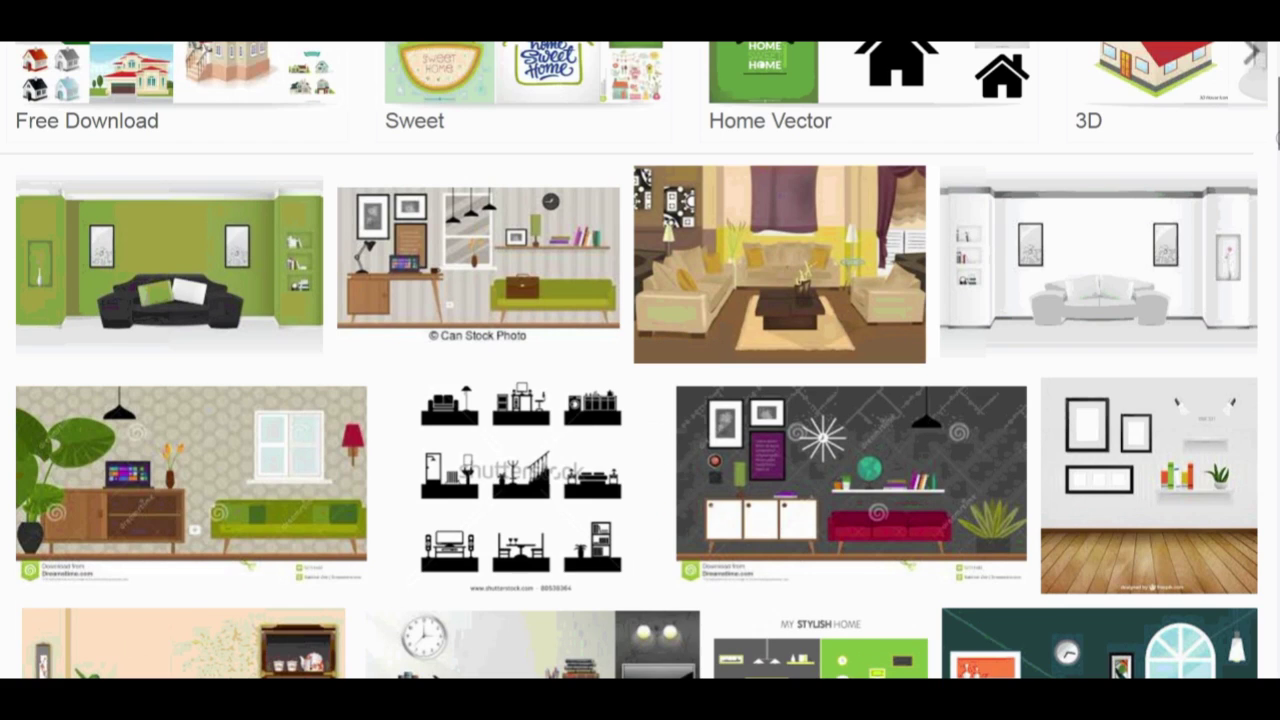
{"action": "scroll", "coordinate": [197, 355], "scroll_direction": "down", "scroll_amount": 3}
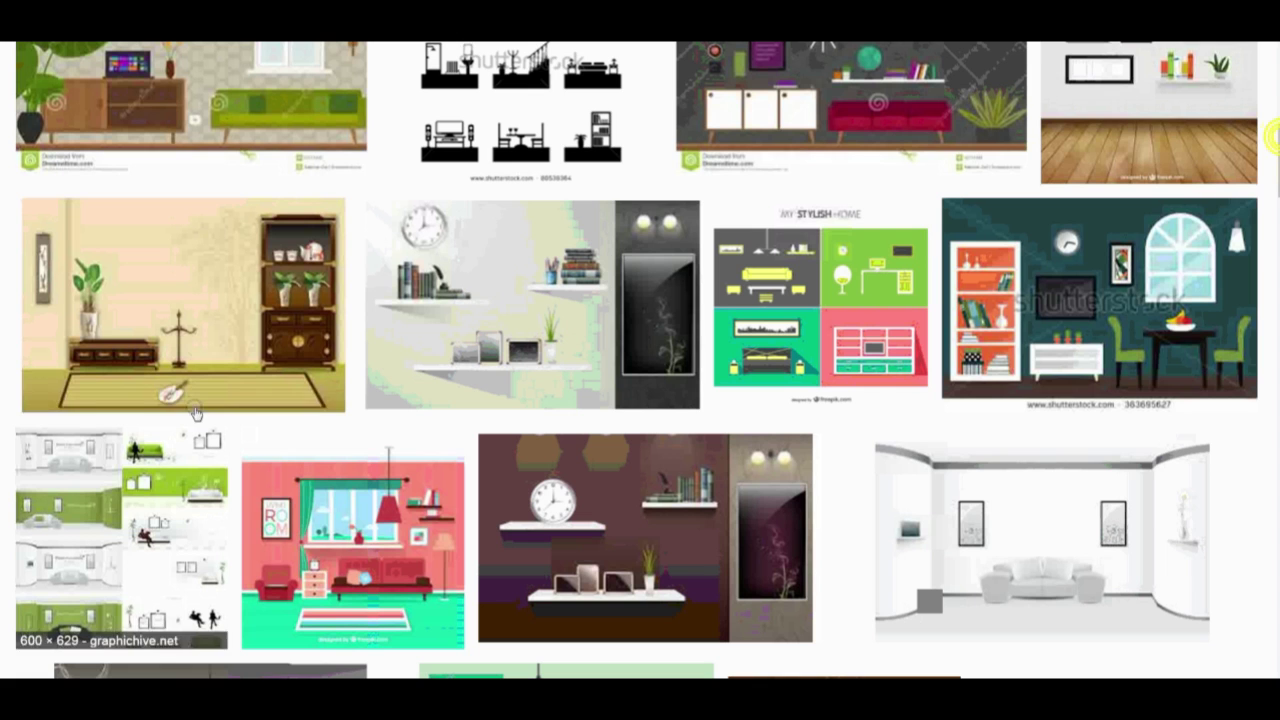
- Preview the classical interior design picture and the living room illustration with the green sofa, and look over the neighbouring results
{"action": "left_click", "coordinate": [197, 355]}
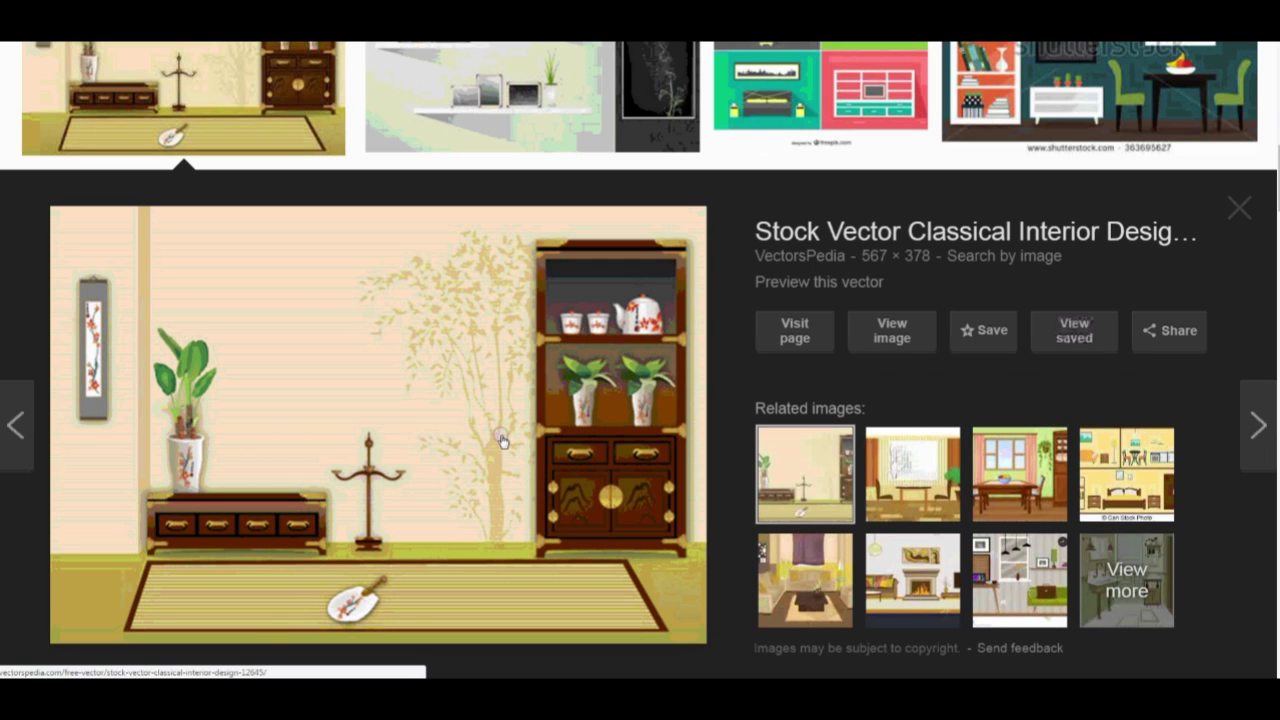
{"action": "left_click", "coordinate": [1235, 213]}
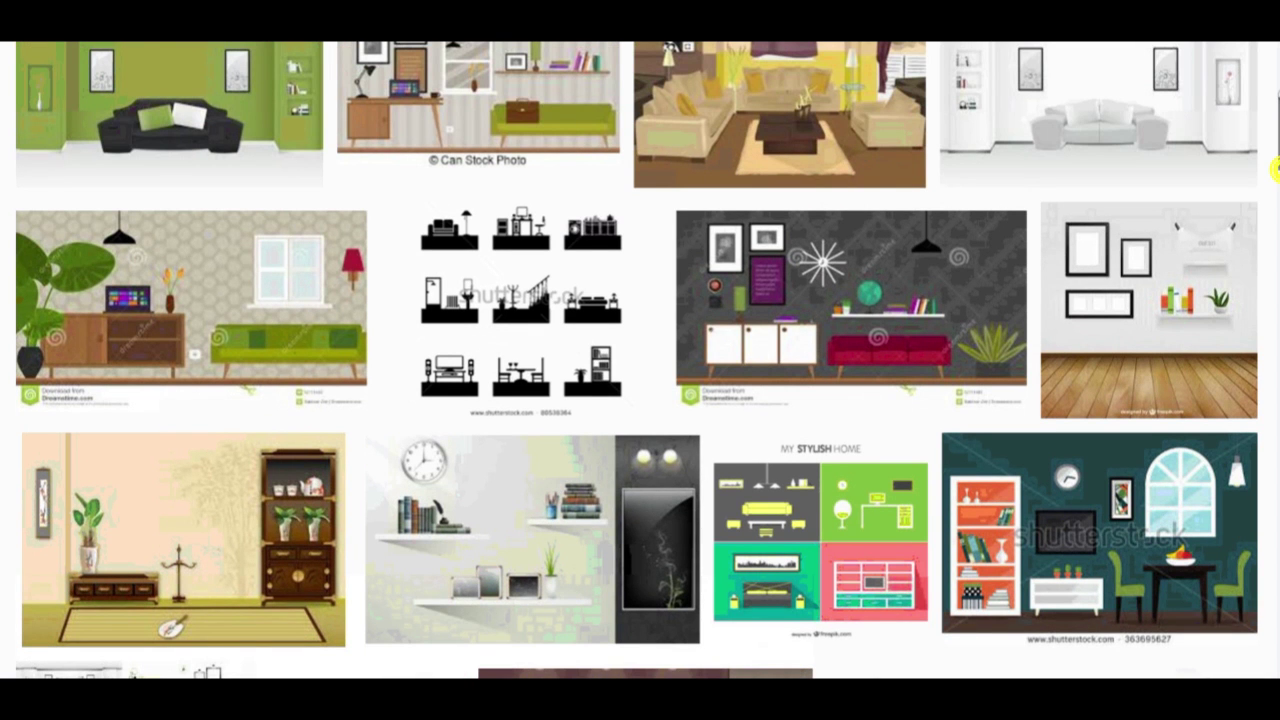
{"action": "left_click", "coordinate": [209, 251]}
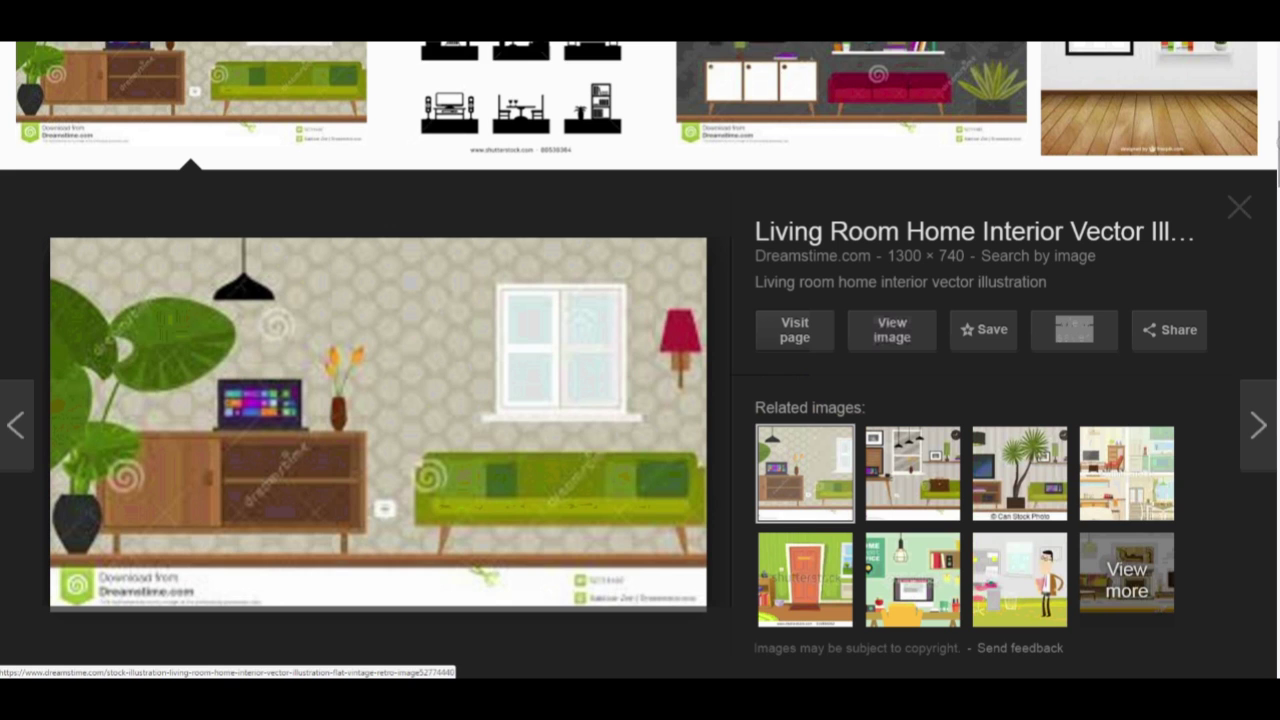
{"action": "scroll", "coordinate": [1244, 206], "scroll_direction": "down", "scroll_amount": 1}
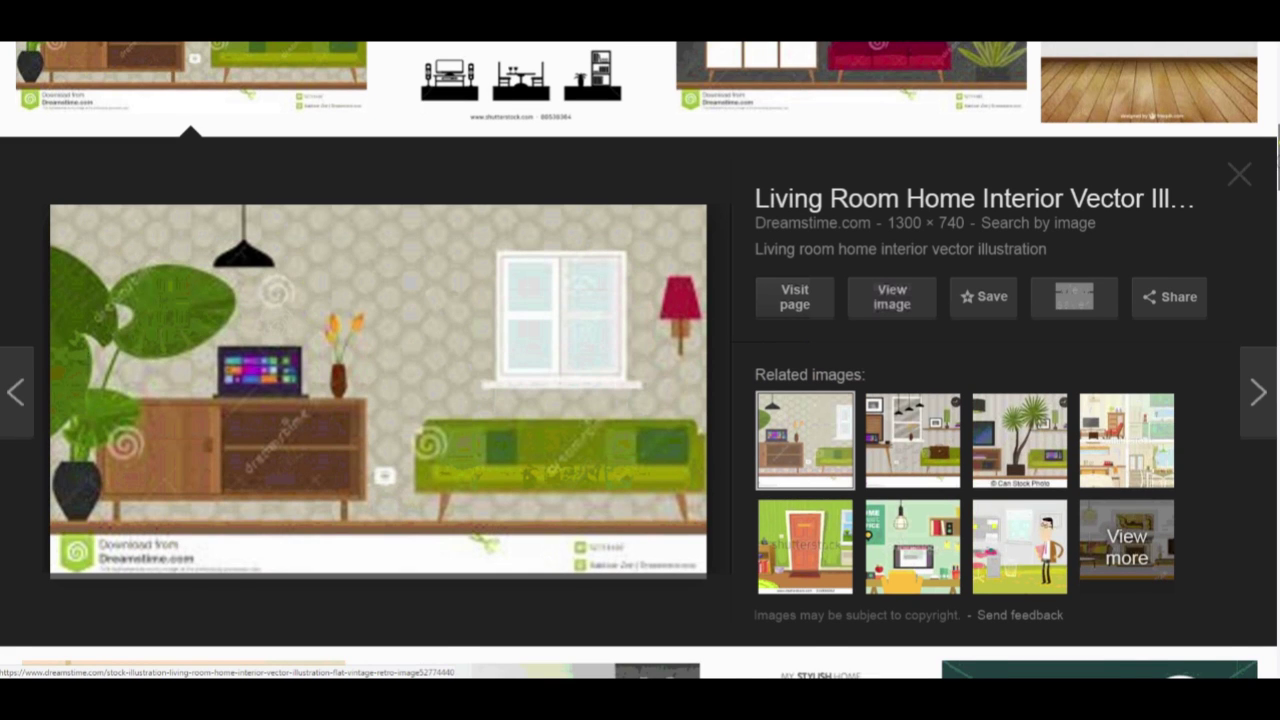
{"action": "scroll", "coordinate": [378, 390], "scroll_direction": "down", "scroll_amount": 2}
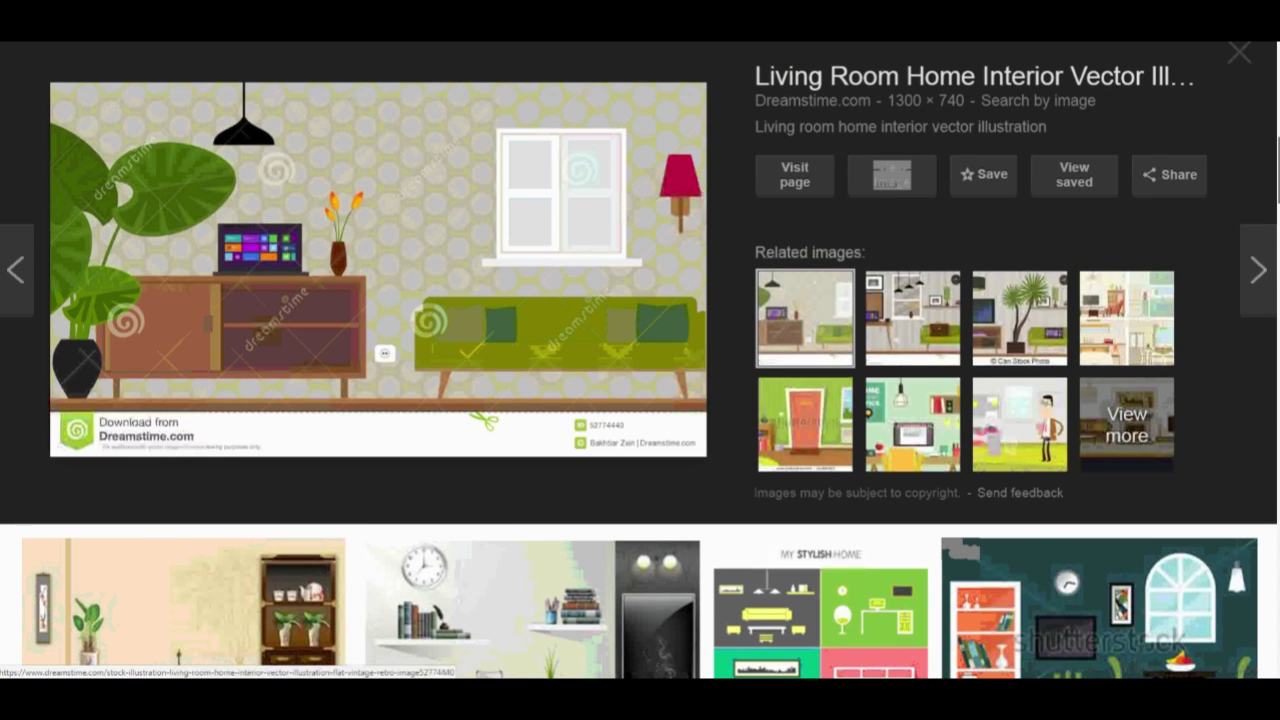
{"action": "scroll", "coordinate": [640, 360], "scroll_direction": "down", "scroll_amount": 3}
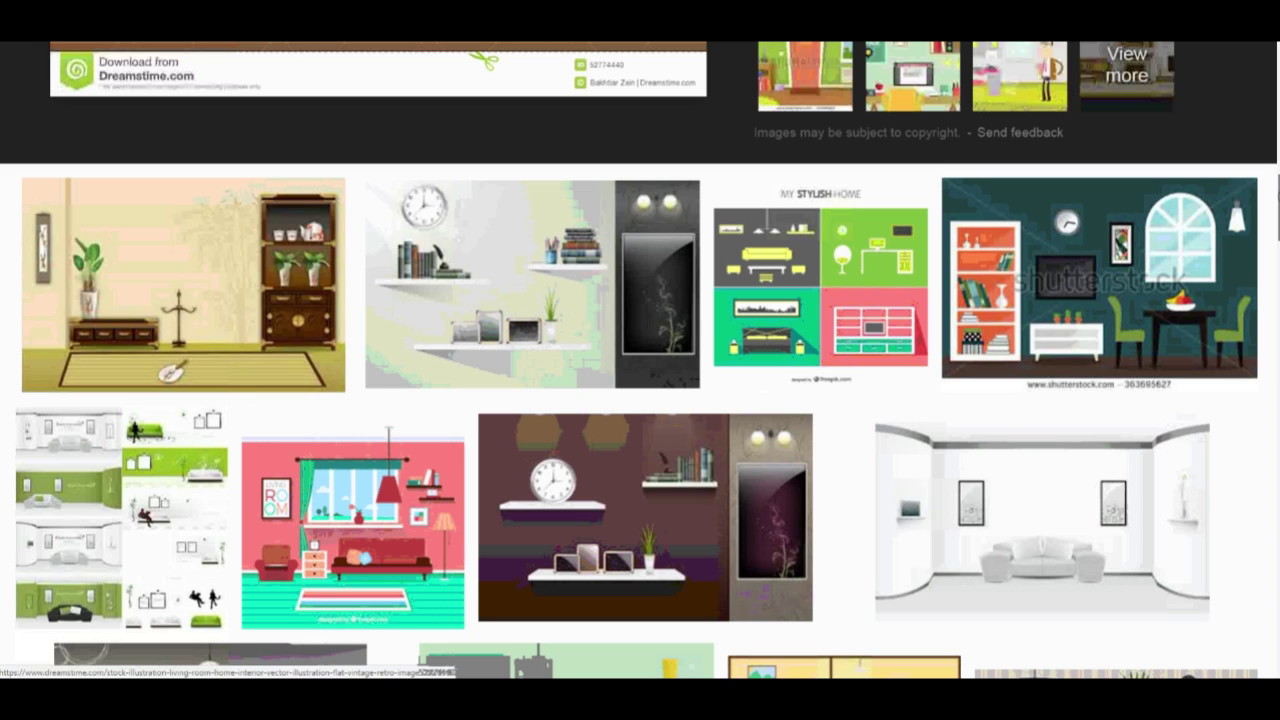
- Return to CorelDRAW, bring in the park daytime background and place a copy of the worker's body, about 60 mm tall, on it
{"action": "key", "text": "alt+Tab"}
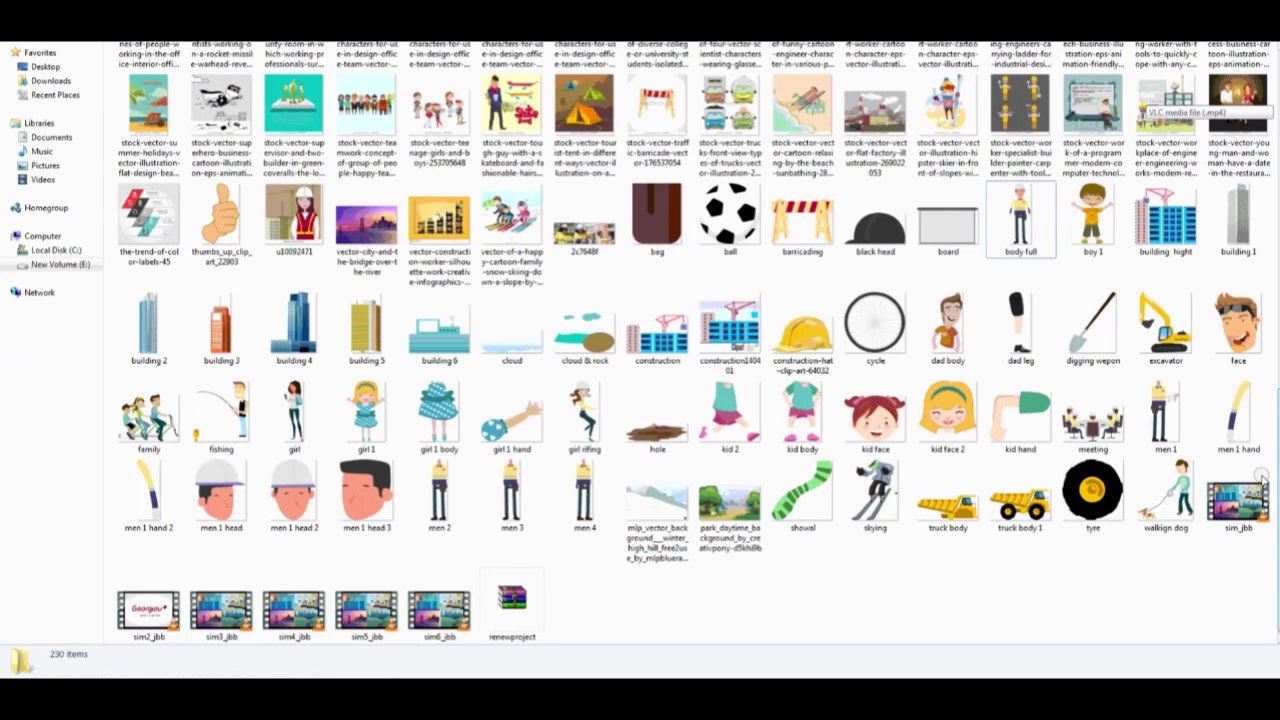
{"action": "key", "text": "alt+Tab"}
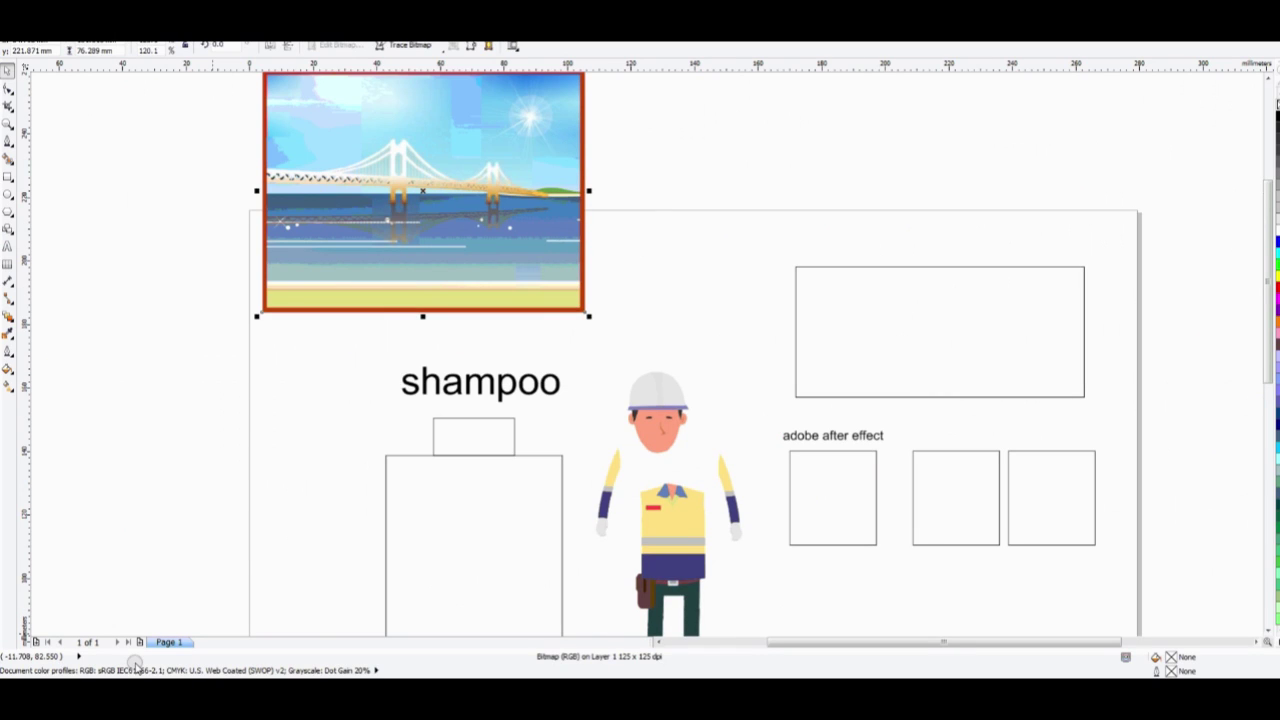
{"action": "left_click_drag", "start_coordinate": [435, 551], "coordinate": [717, 277]}
{"action": "left_click", "coordinate": [674, 263]}
{"action": "left_click_drag", "start_coordinate": [380, 348], "coordinate": [362, 347]}
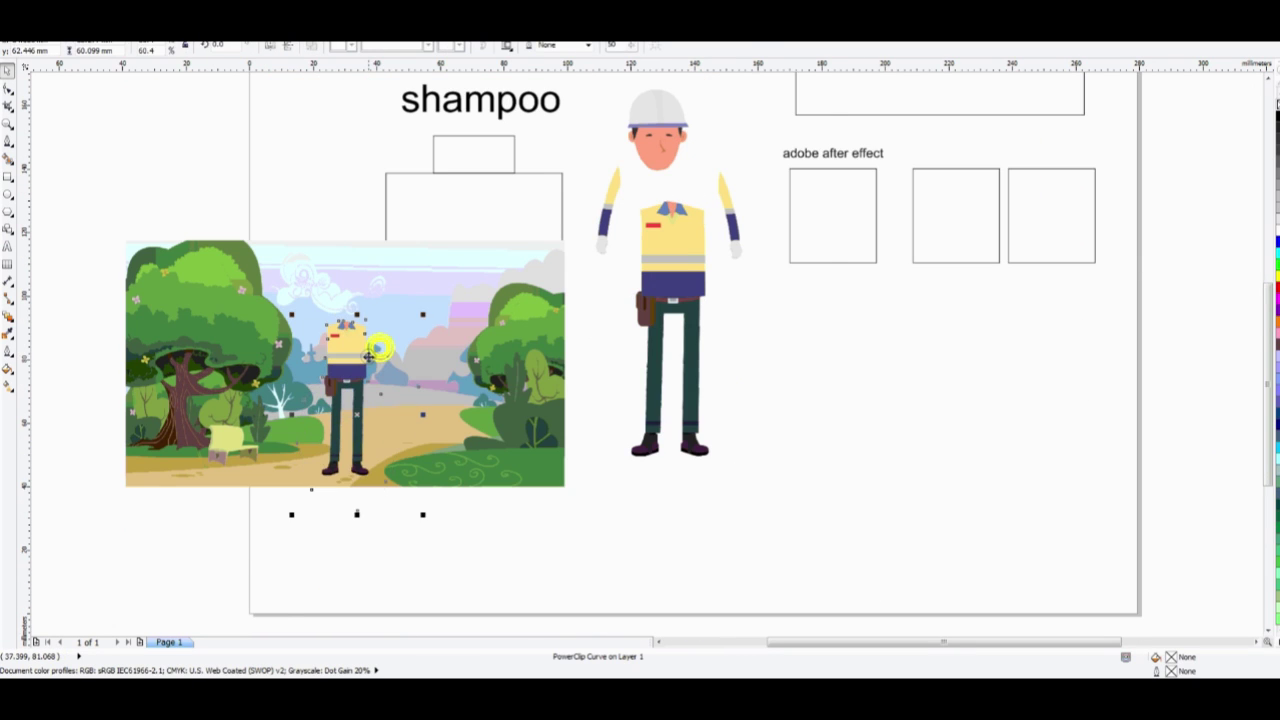
- Move the park background together with its worker body out to the left, clear of the shampoo bottle drawing
{"action": "scroll", "coordinate": [167, 187], "scroll_direction": "left", "scroll_amount": 3}
{"action": "left_click", "coordinate": [167, 187]}
{"action": "scroll", "coordinate": [468, 325], "scroll_direction": "left", "scroll_amount": 2}
{"action": "key", "text": "z"}
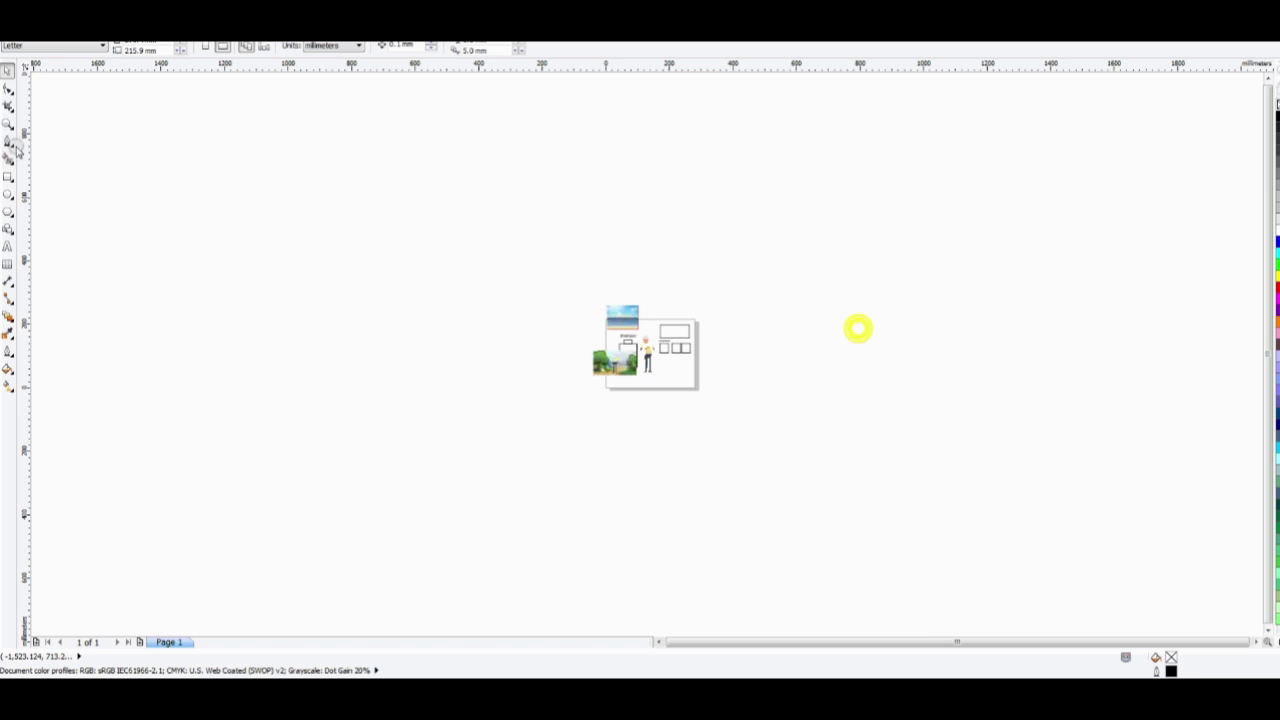
{"action": "scroll", "coordinate": [854, 329], "scroll_direction": "up", "scroll_amount": 3}
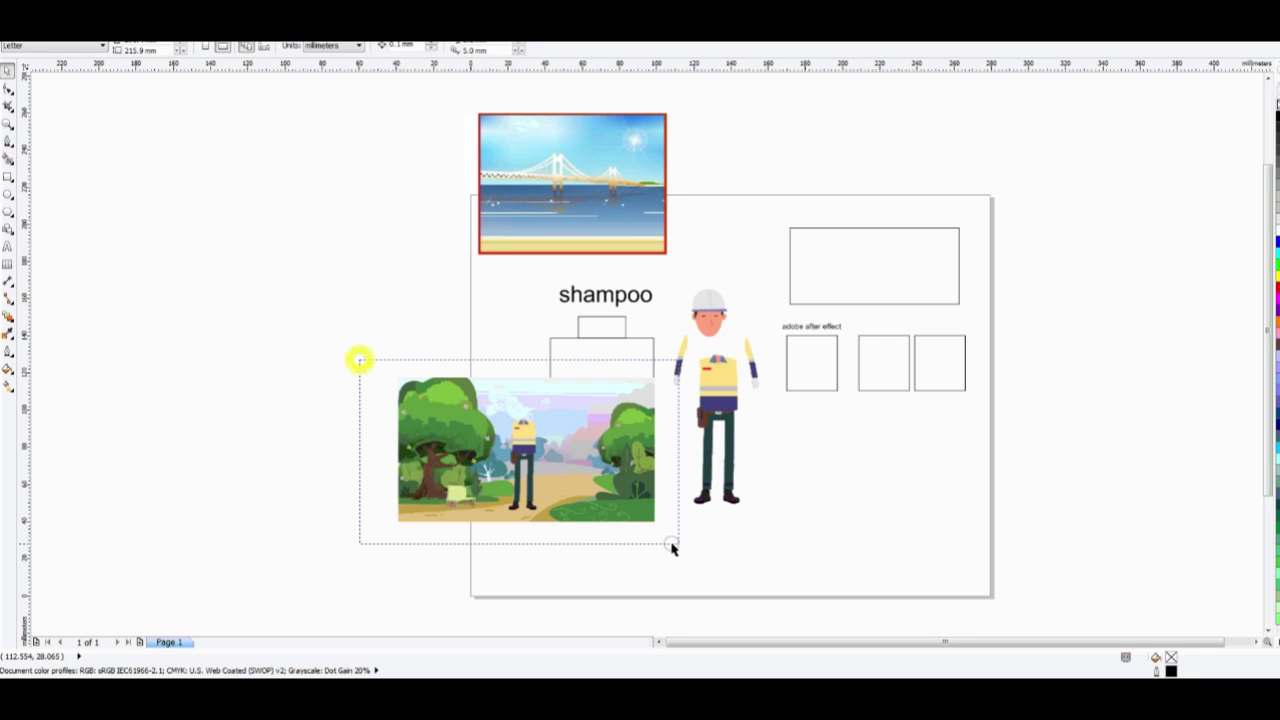
{"action": "left_click", "coordinate": [484, 428]}
{"action": "left_click", "coordinate": [543, 456]}
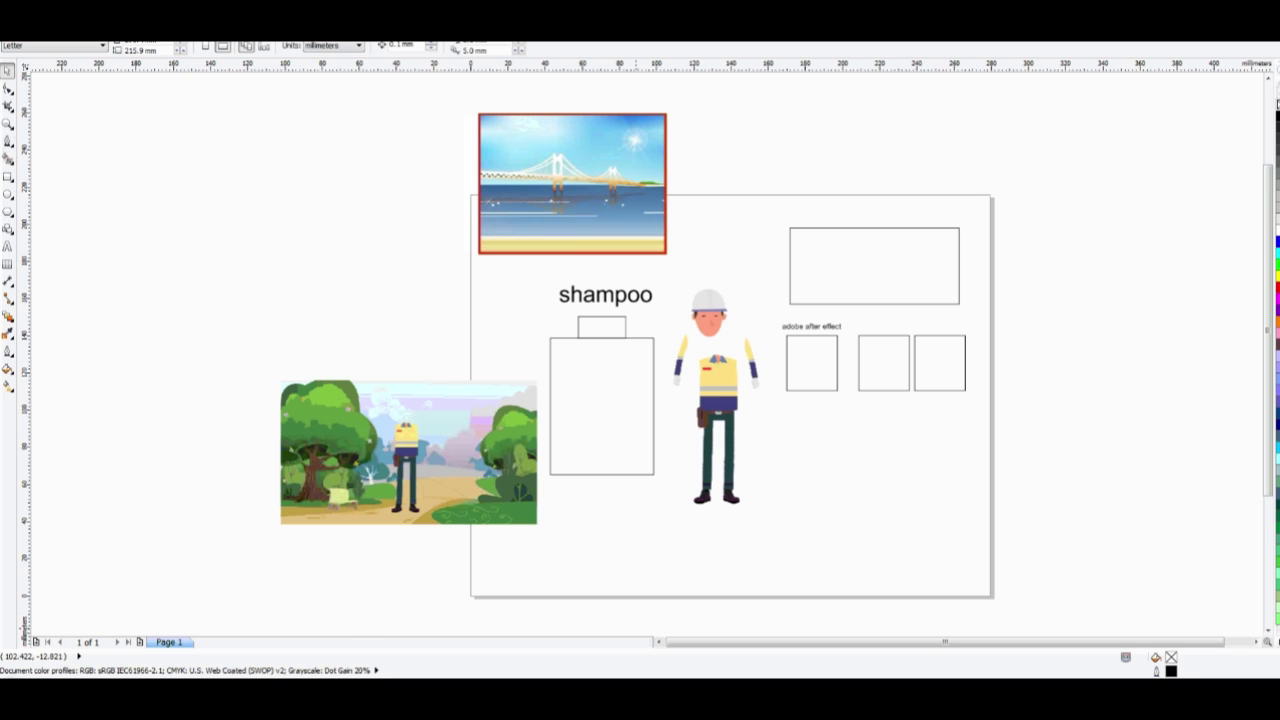
- Switch to the image folder and look through its cartoon characters, body parts and backgrounds
{"action": "mouse_move", "coordinate": [85, 694]}
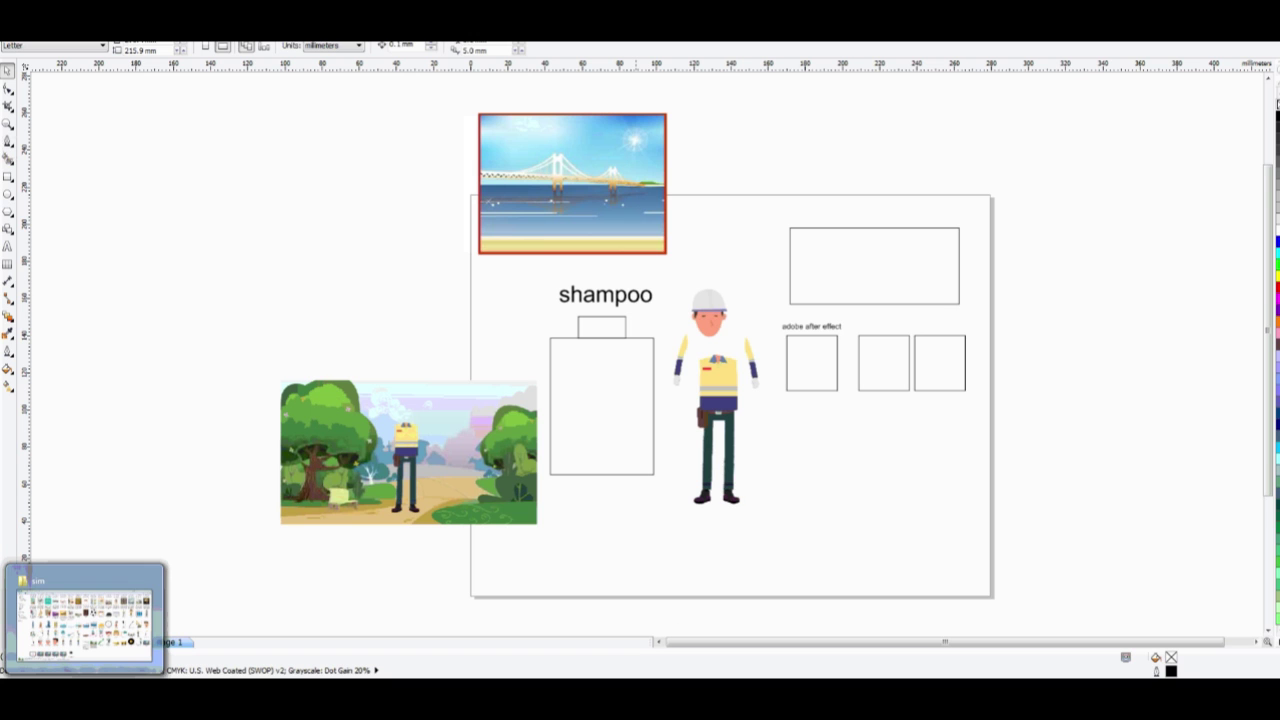
{"action": "left_click", "coordinate": [63, 604]}
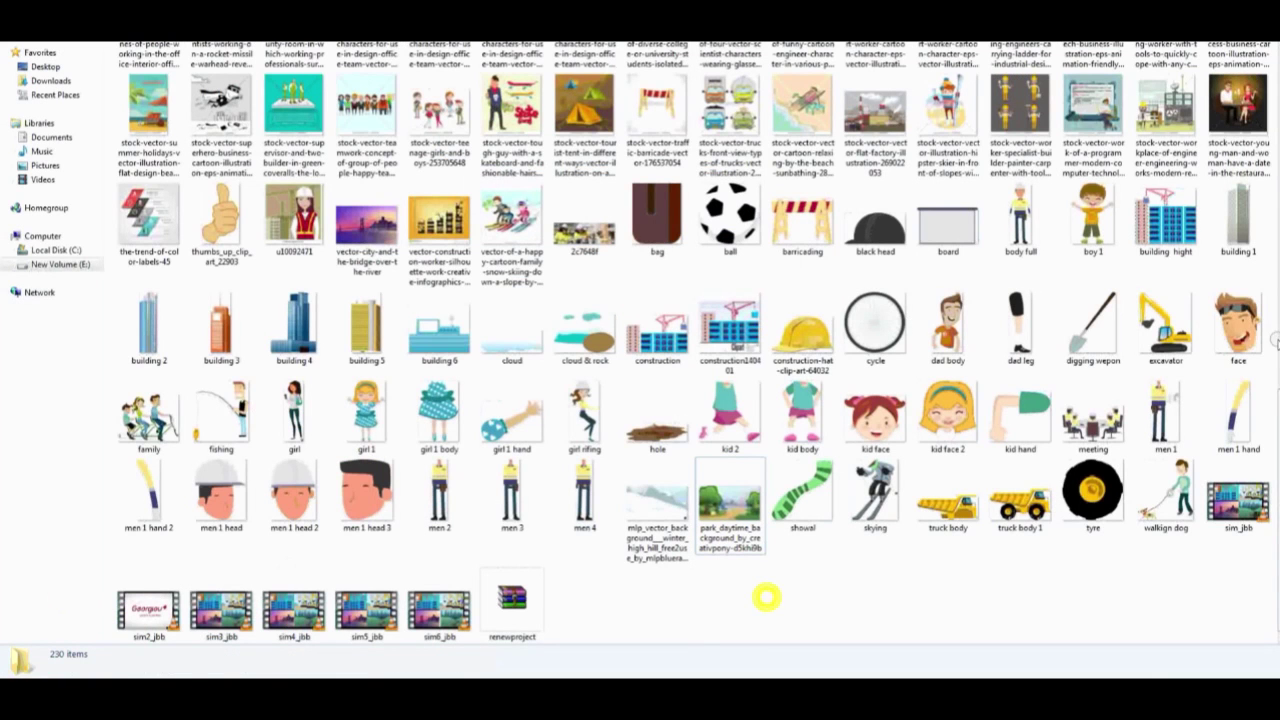
{"action": "scroll", "coordinate": [766, 598], "scroll_direction": "up", "scroll_amount": 2}
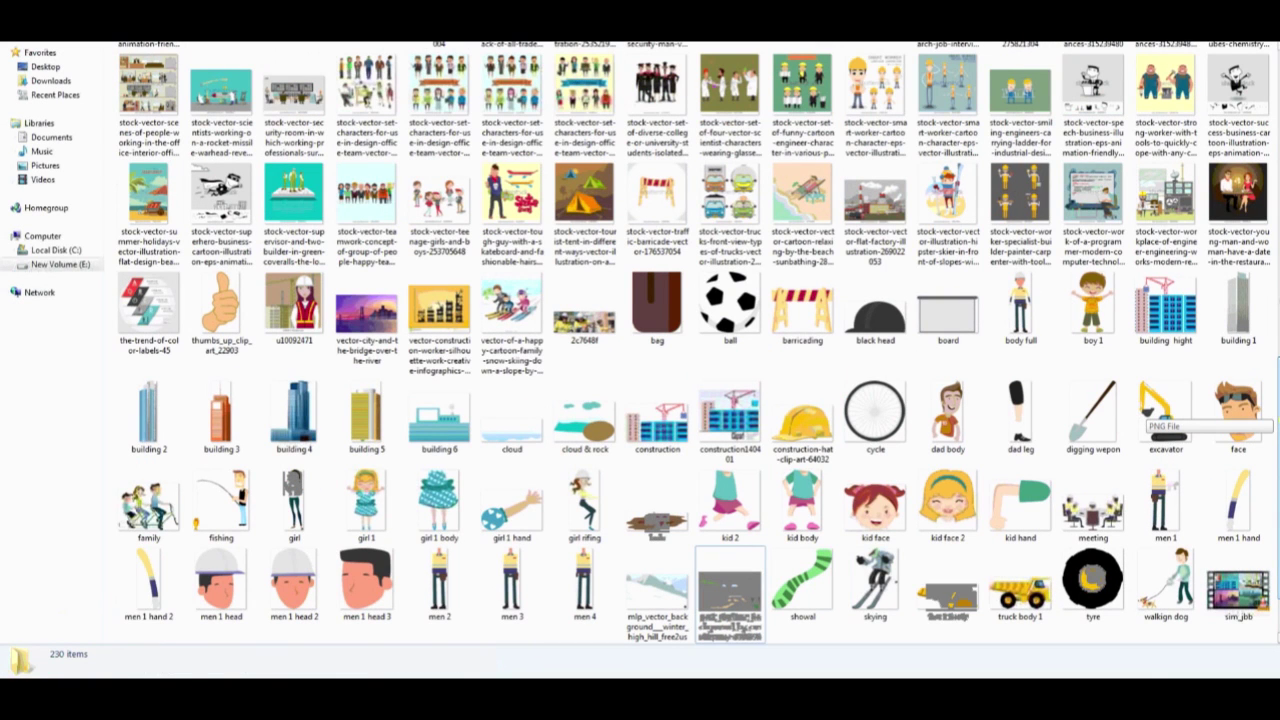